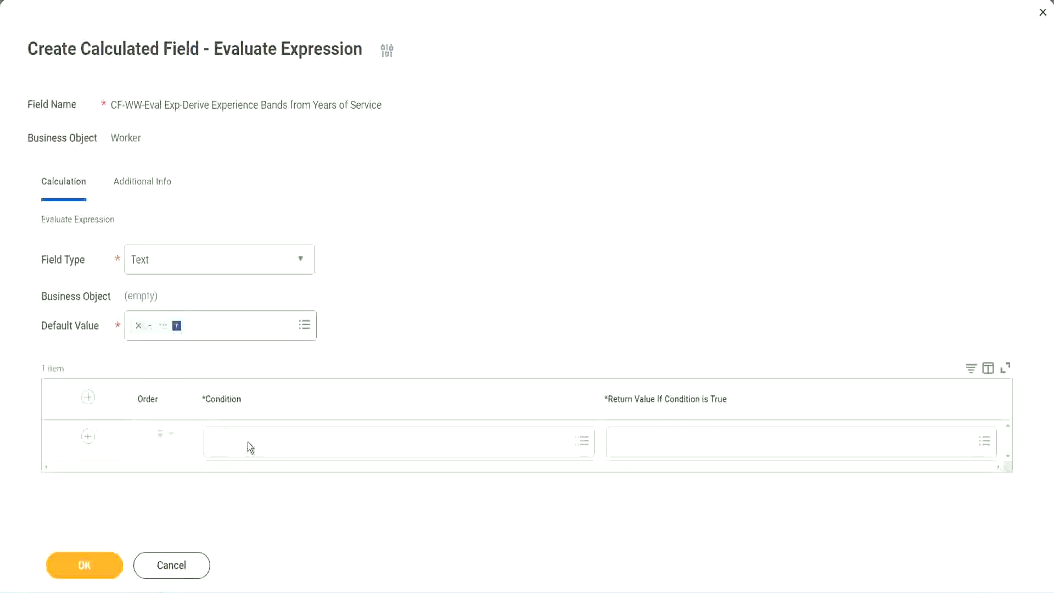
# Step: Open the first row's Condition choices and close them without selecting anything
pyautogui.click(248, 442)
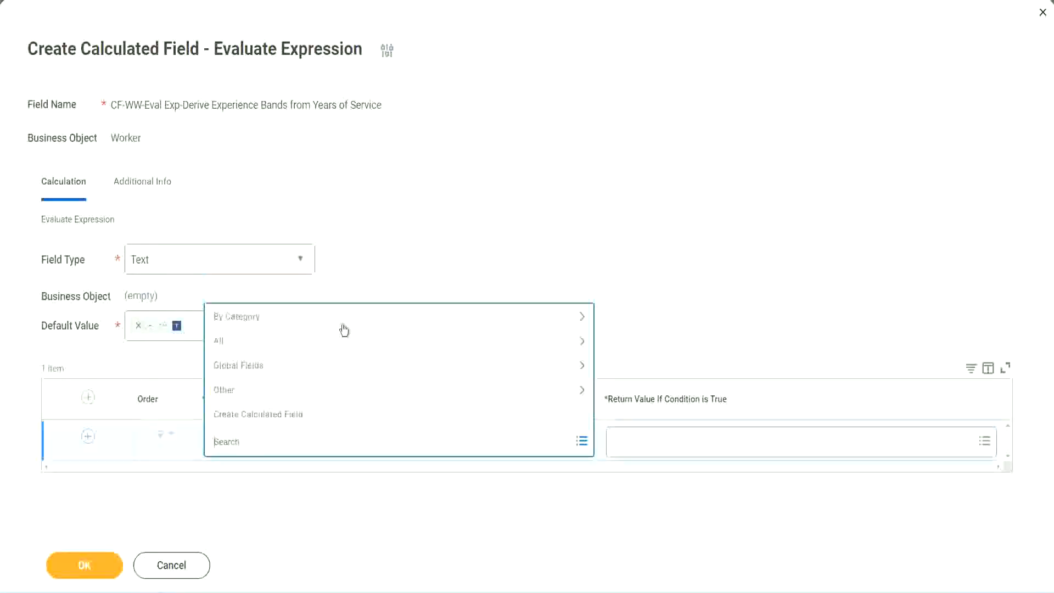
pyautogui.click(403, 244)
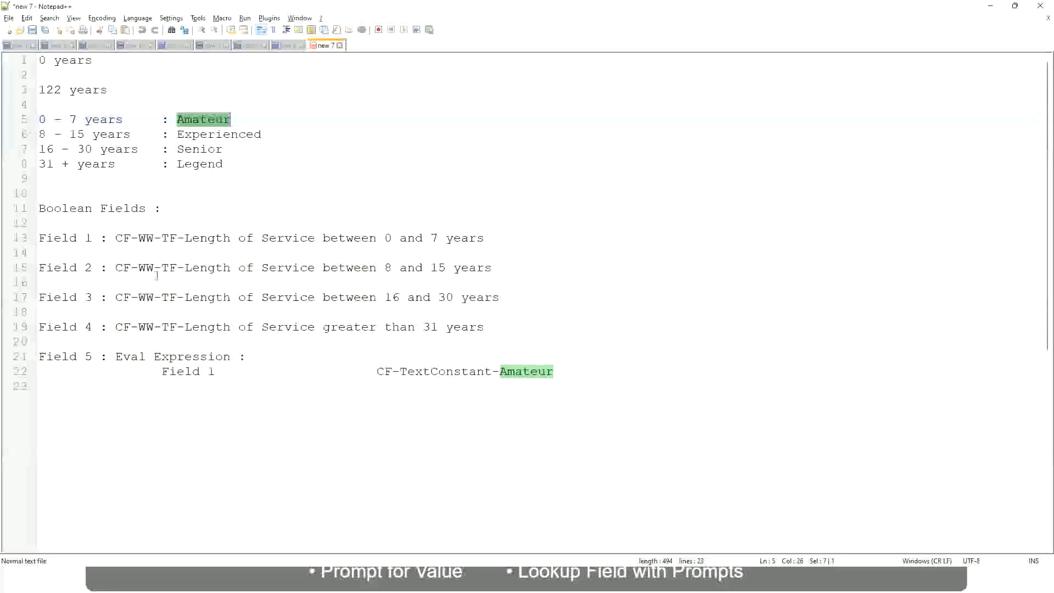
# Step: Select the field name CF-WW-TF-Length of Service between 0 and 7 years on line 13
pyautogui.doubleClick(121, 240)
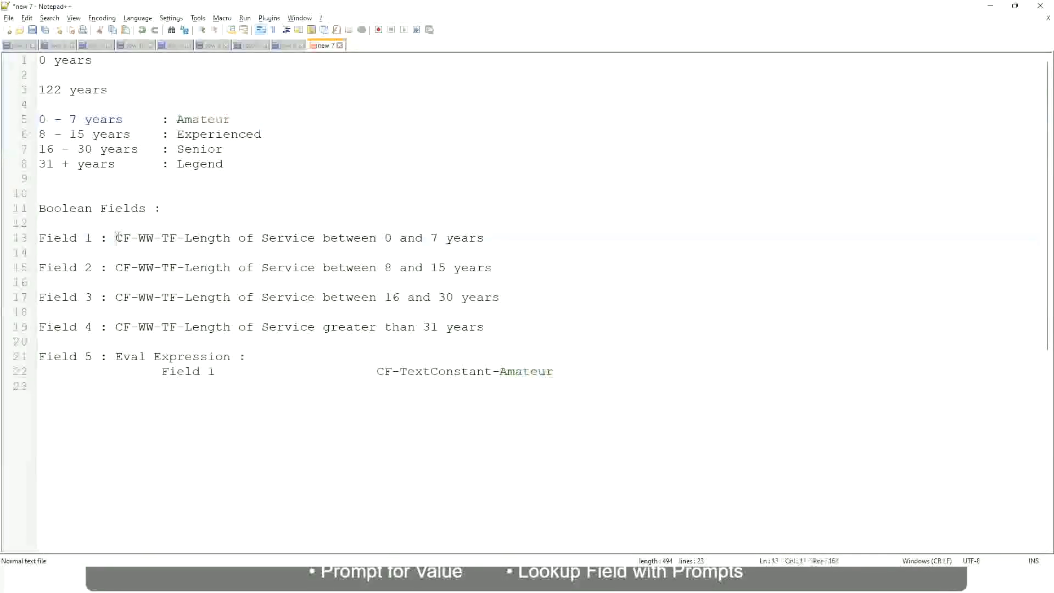
pyautogui.moveTo(182, 240); pyautogui.dragTo(485, 242)
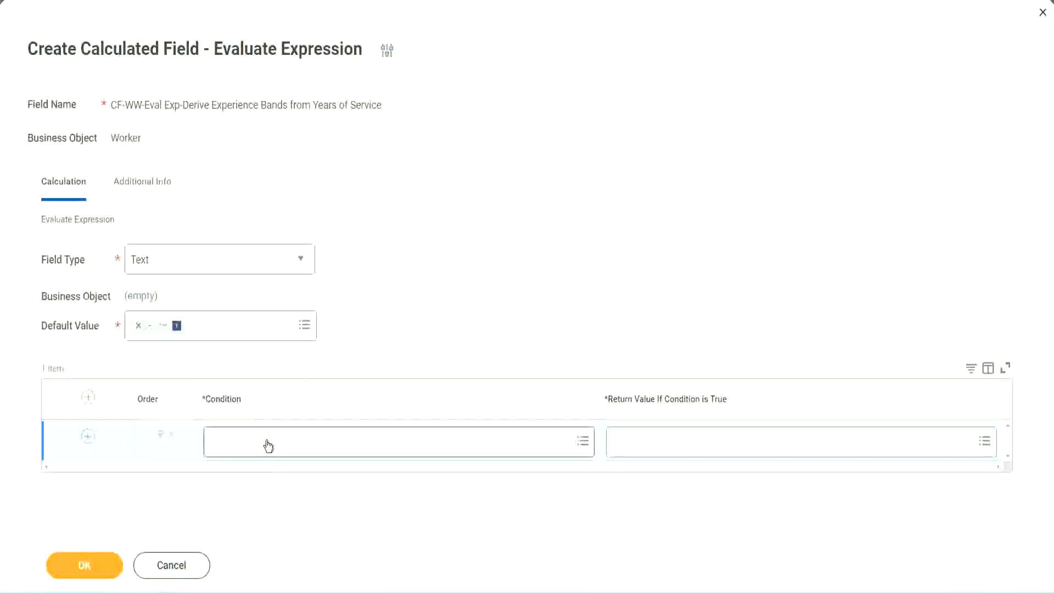
# Step: Paste and select CF-WW-TF-Length of Service between 0 and 7 years as the first condition
pyautogui.click(269, 445)
pyautogui.write('CF-WW TF-Length of Service between 0 and 7 years')
pyautogui.press('Return')
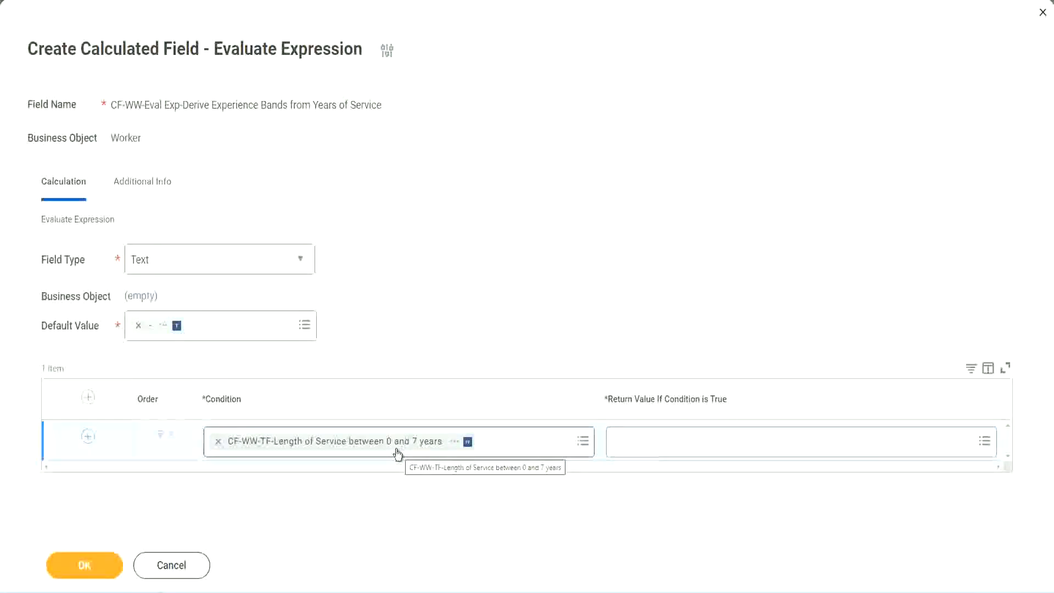
pyautogui.click(685, 450)
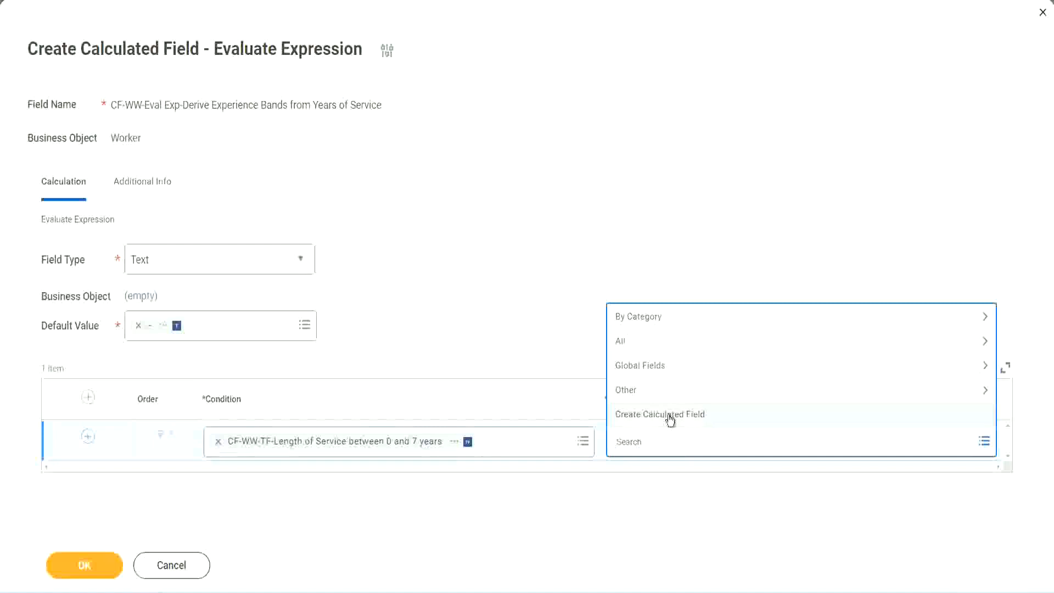
pyautogui.click(611, 273)
pyautogui.click(635, 444)
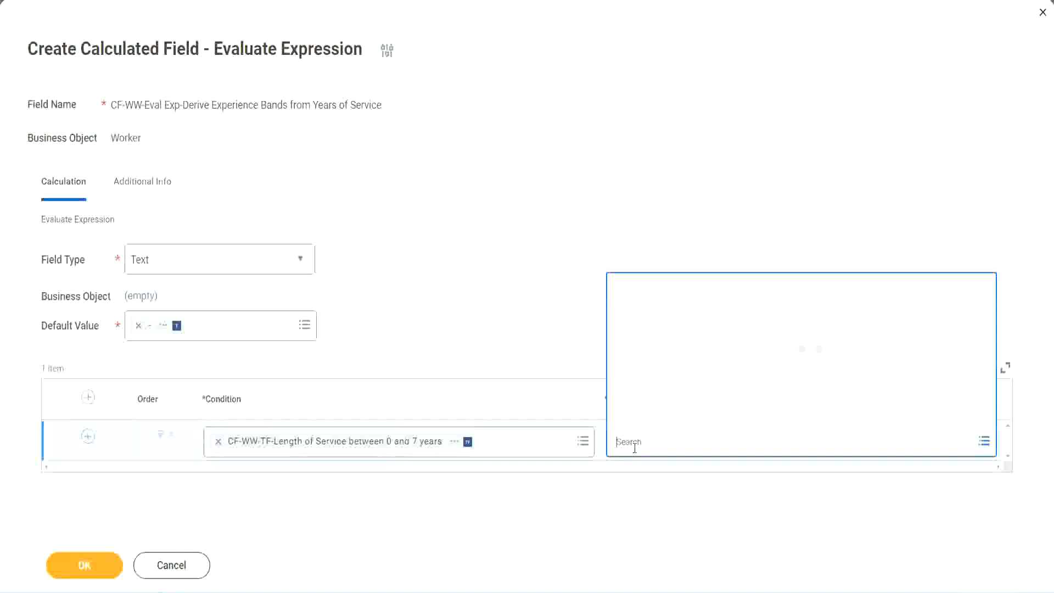
pyautogui.write('Amaterue')
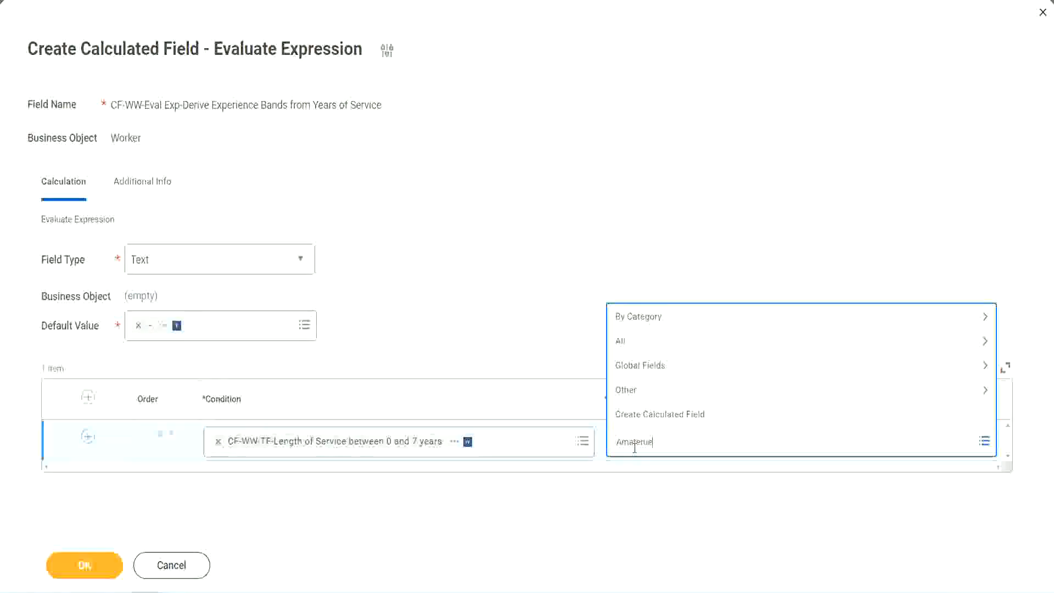
pyautogui.click(531, 319)
pyautogui.click(665, 445)
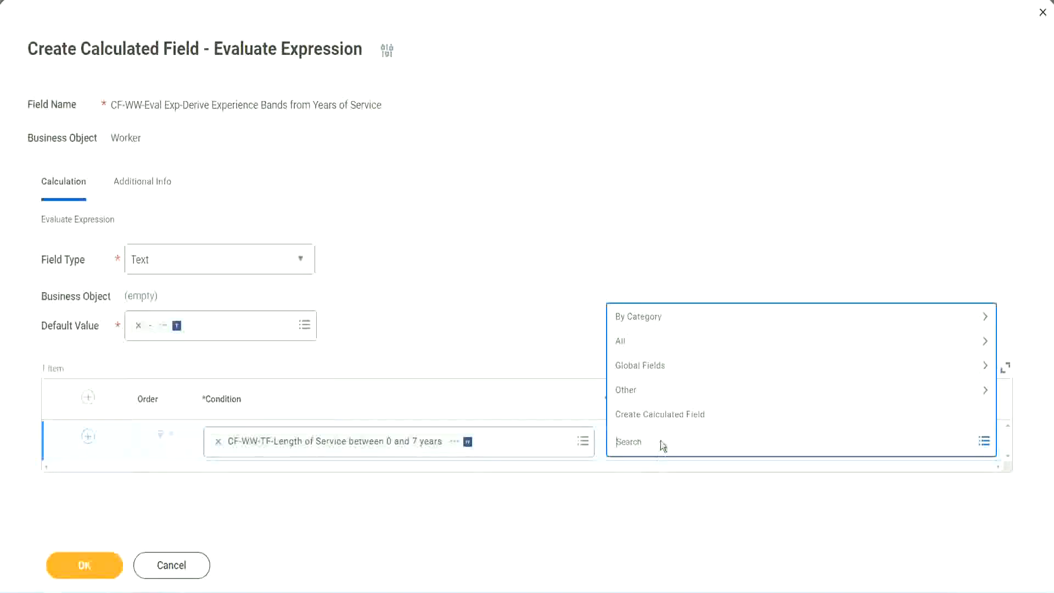
pyautogui.click(531, 319)
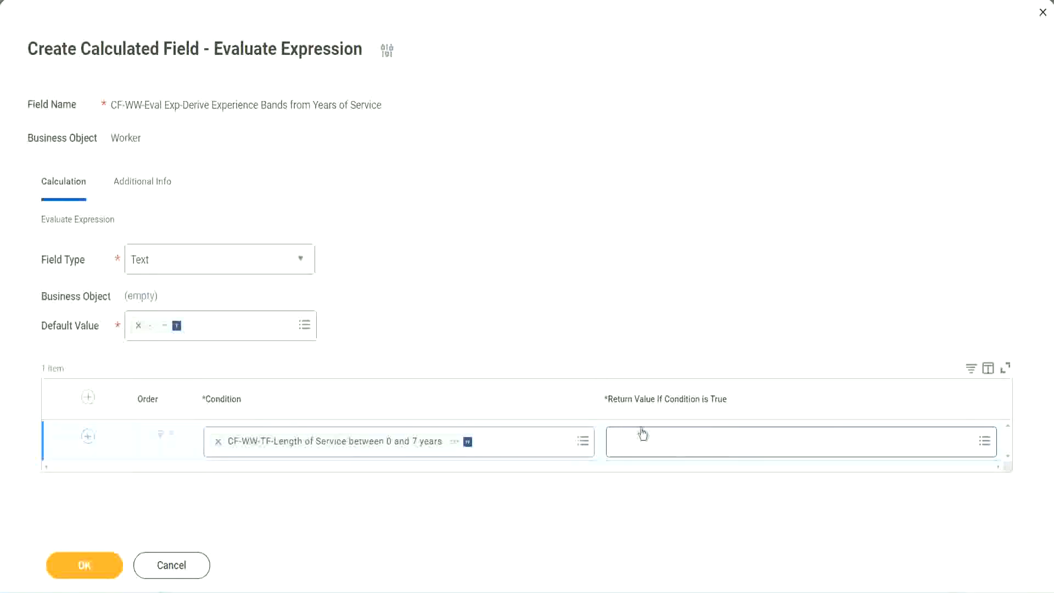
pyautogui.click(683, 441)
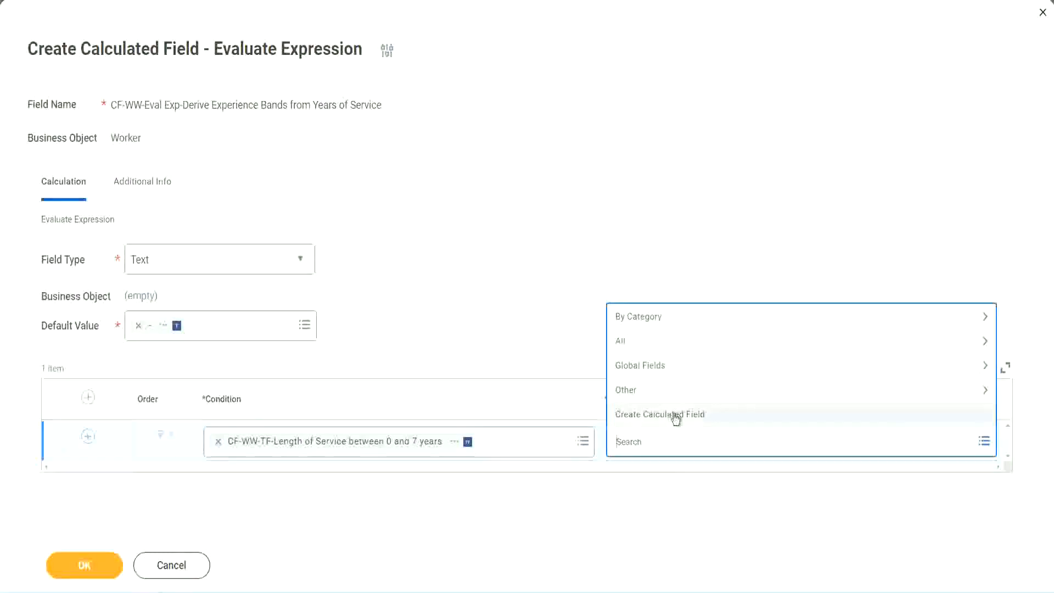
# Step: Create a new calculated field from the return value and name it CF-WW-TC-Amateur
pyautogui.click(674, 417)
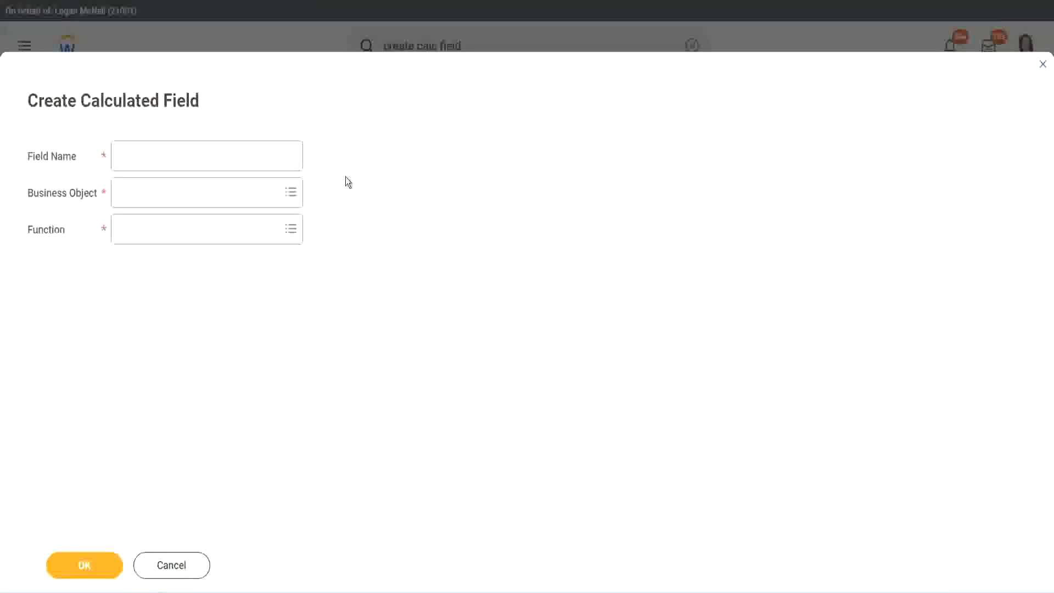
pyautogui.click(130, 157)
pyautogui.write('CF')
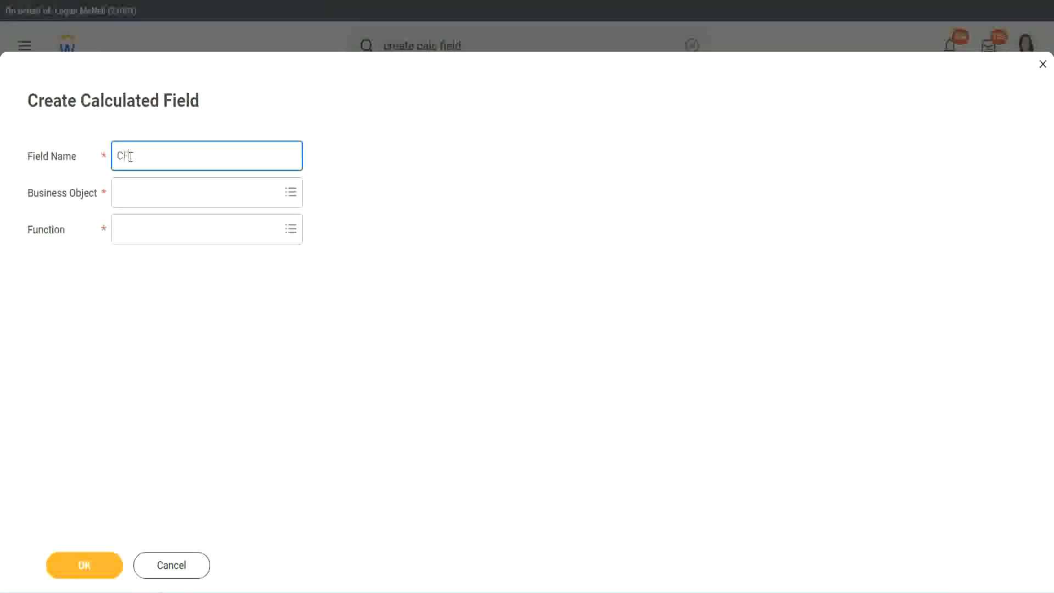
pyautogui.write(' TC-Amateur')
pyautogui.click(132, 156)
pyautogui.write('WW')
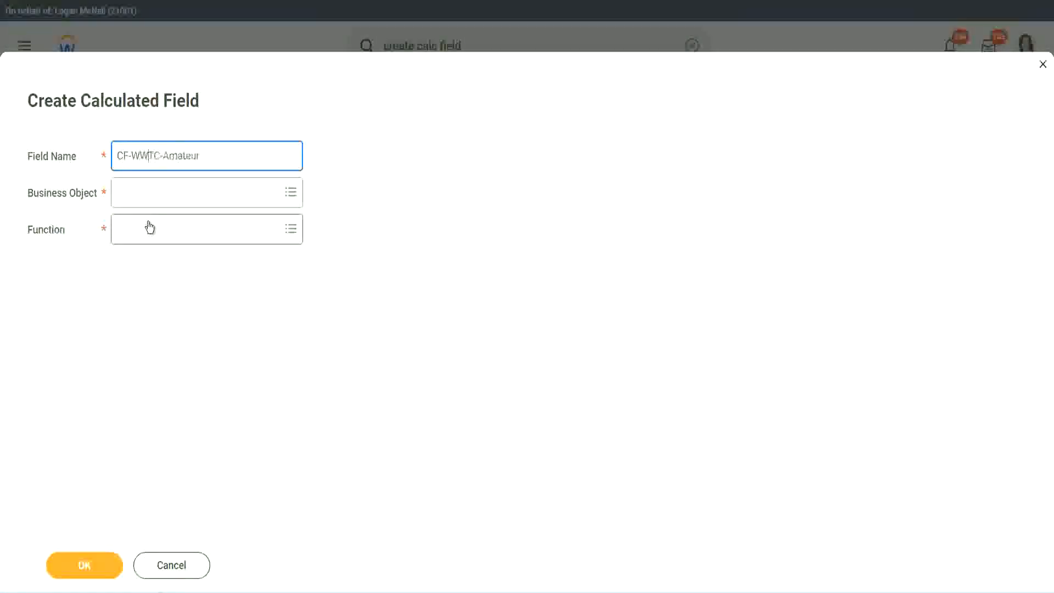
pyautogui.write('-')
# Step: Search for 'global' and set the business object to Global
pyautogui.click(148, 193)
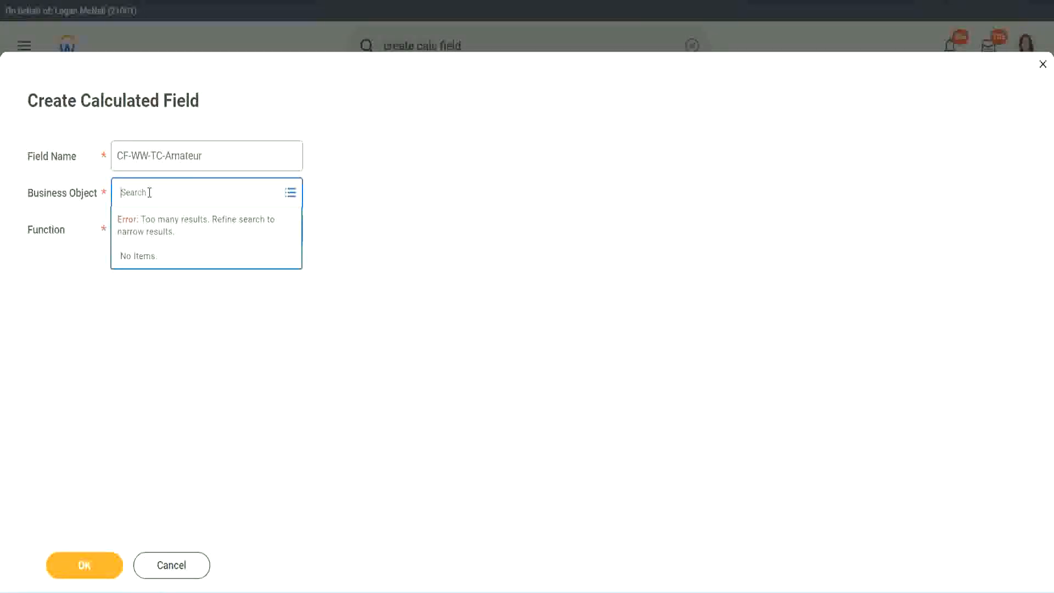
pyautogui.write('worker')
pyautogui.press('BackSpace')
pyautogui.press('BackSpace')
pyautogui.press('BackSpace')
pyautogui.press('BackSpace')
pyautogui.press('BackSpace')
pyautogui.press('BackSpace')
pyautogui.write('globa')
pyautogui.press('Return')
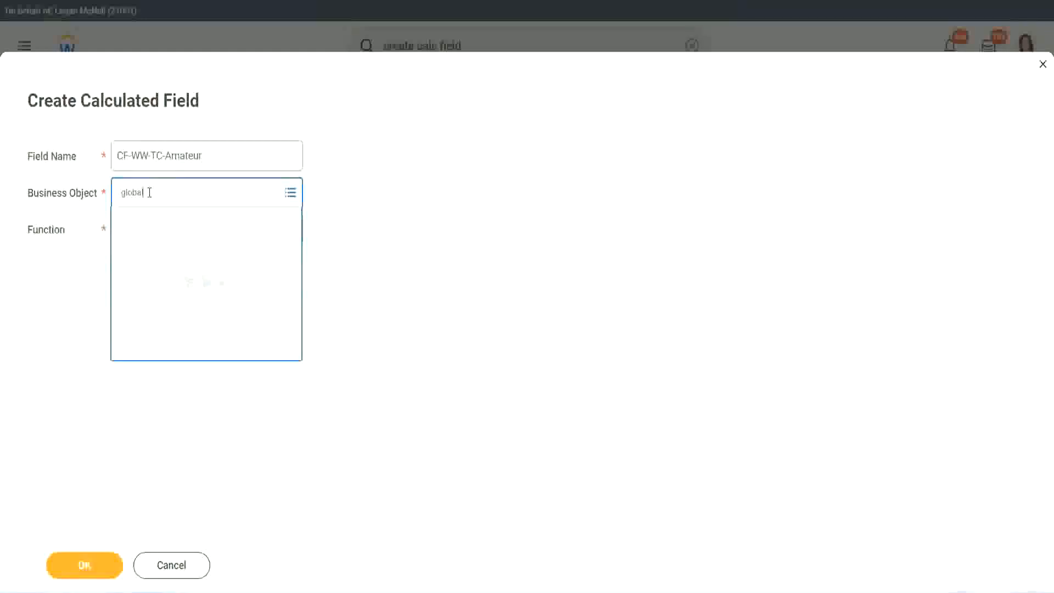
pyautogui.click(138, 254)
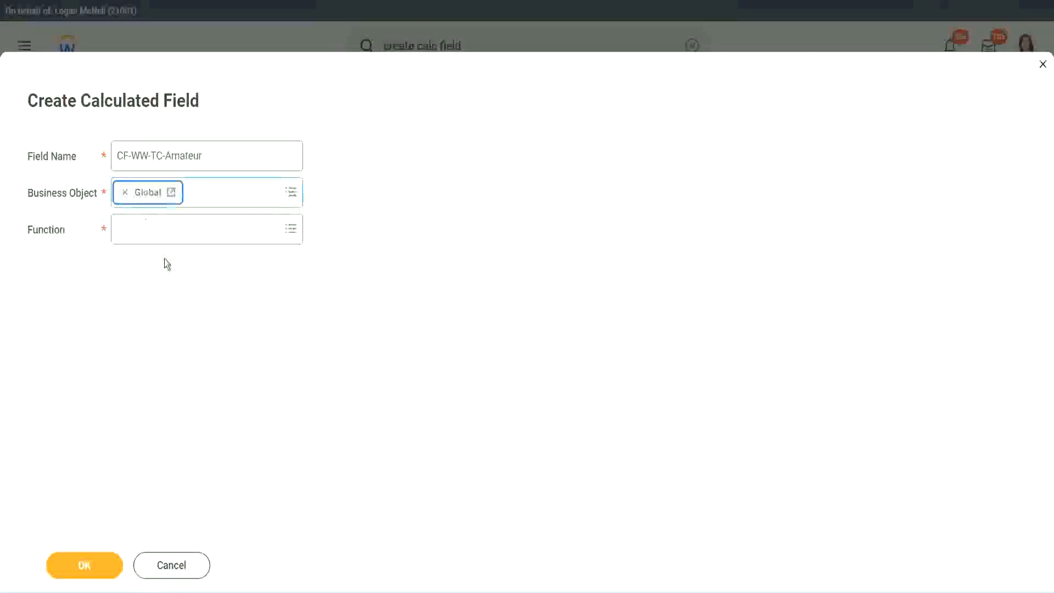
# Step: Select the word Amateur in the CF-WW-TC-Amateur field name
pyautogui.tripleClick(242, 159)
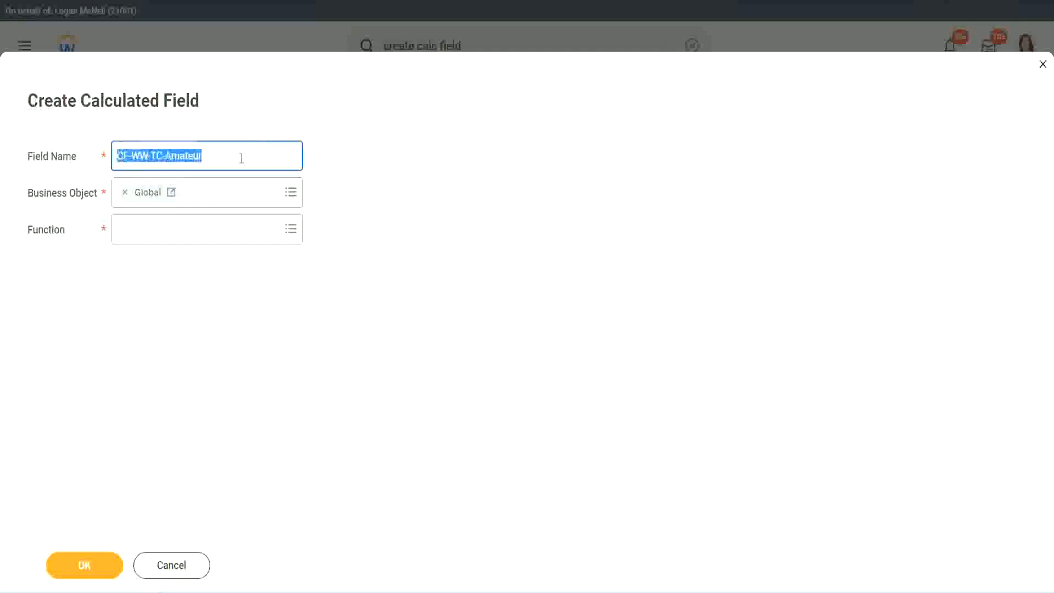
pyautogui.click(229, 160)
pyautogui.doubleClick(207, 155)
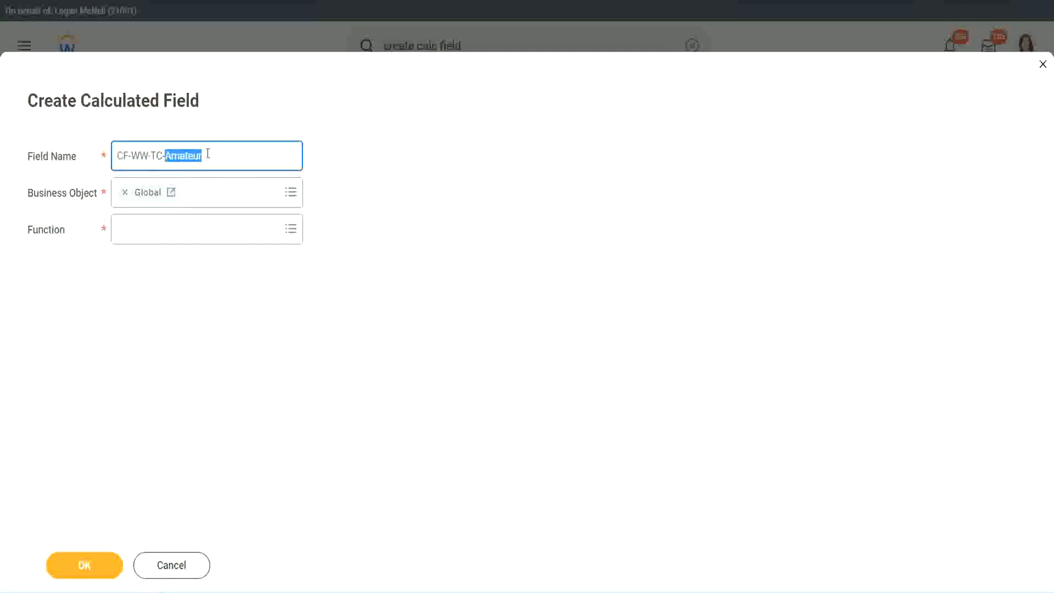
pyautogui.click(219, 153)
pyautogui.doubleClick(197, 157)
# Step: Make the field a Text Constant with the text 'Amateur' and save it
pyautogui.click(146, 230)
pyautogui.write('text const')
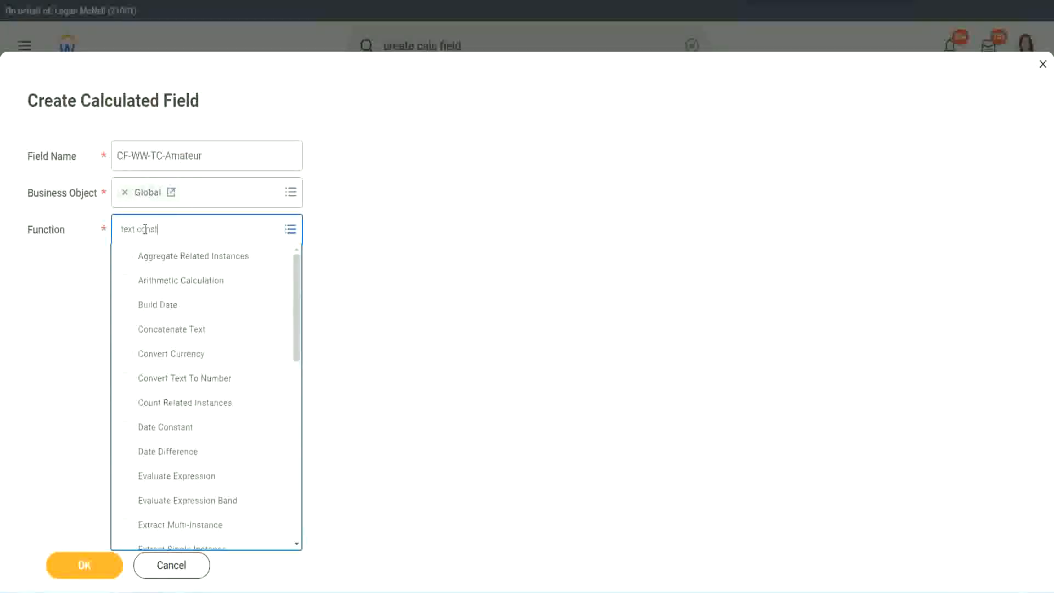
pyautogui.press('Return')
pyautogui.click(88, 574)
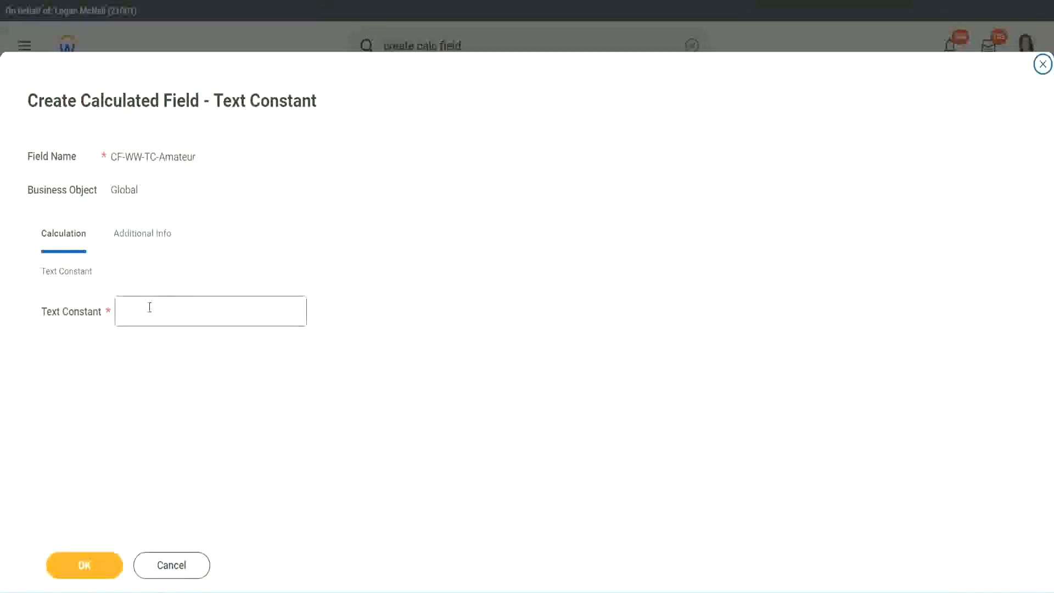
pyautogui.click(172, 308)
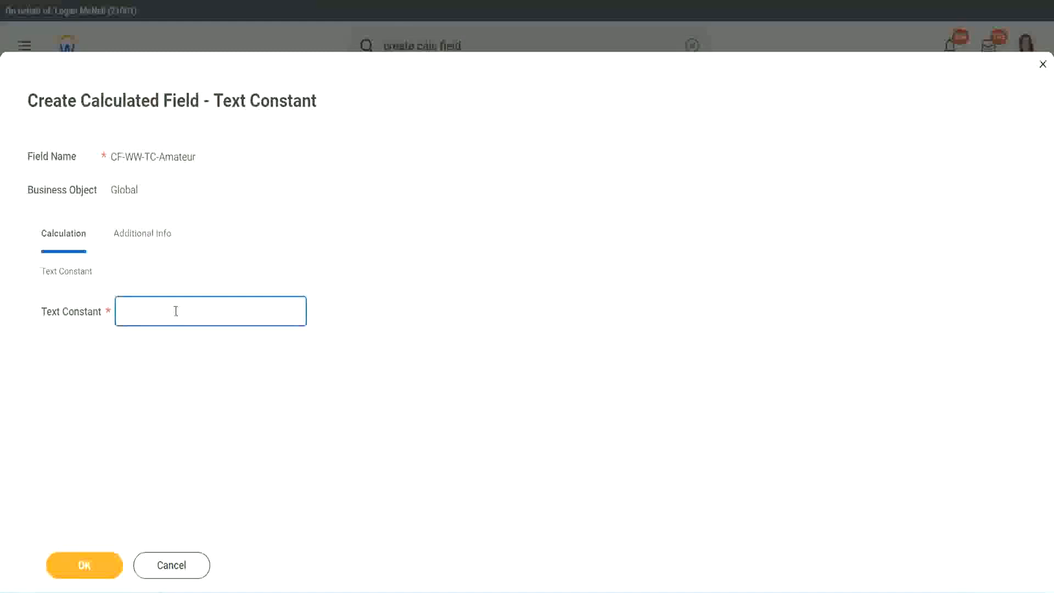
pyautogui.write('Amateur')
pyautogui.click(82, 564)
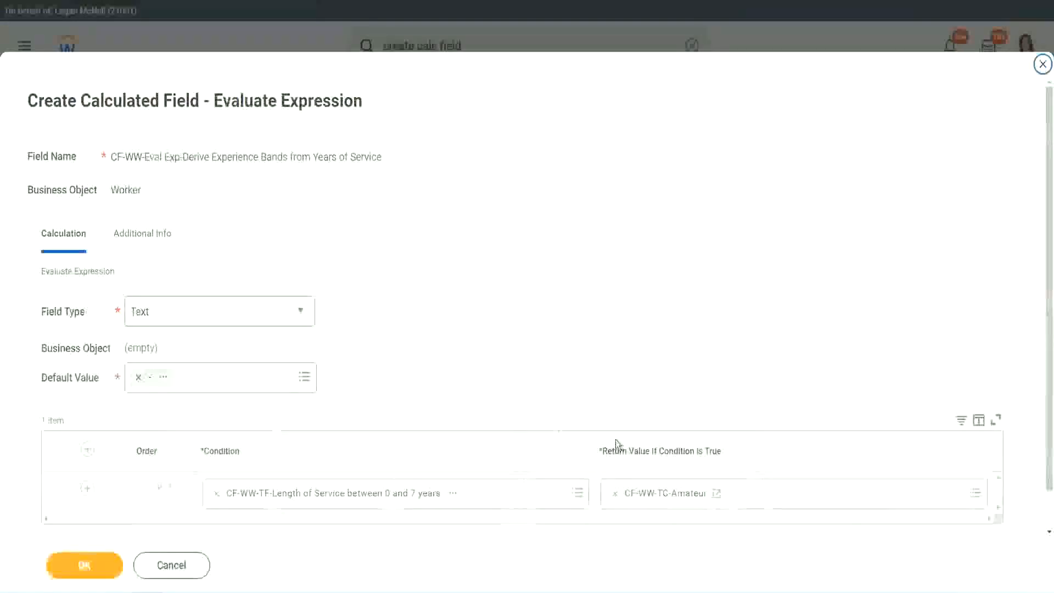
# Step: Add a second row with the condition CF-WW-TF-Length of Service between 8 and 15 years
pyautogui.rightClick(654, 499)
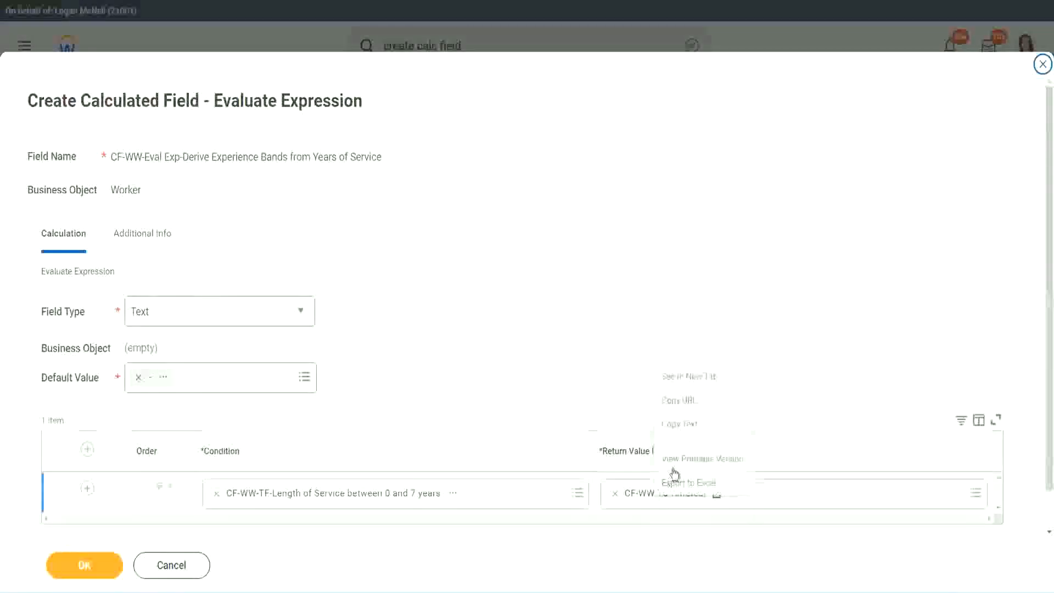
pyautogui.click(607, 450)
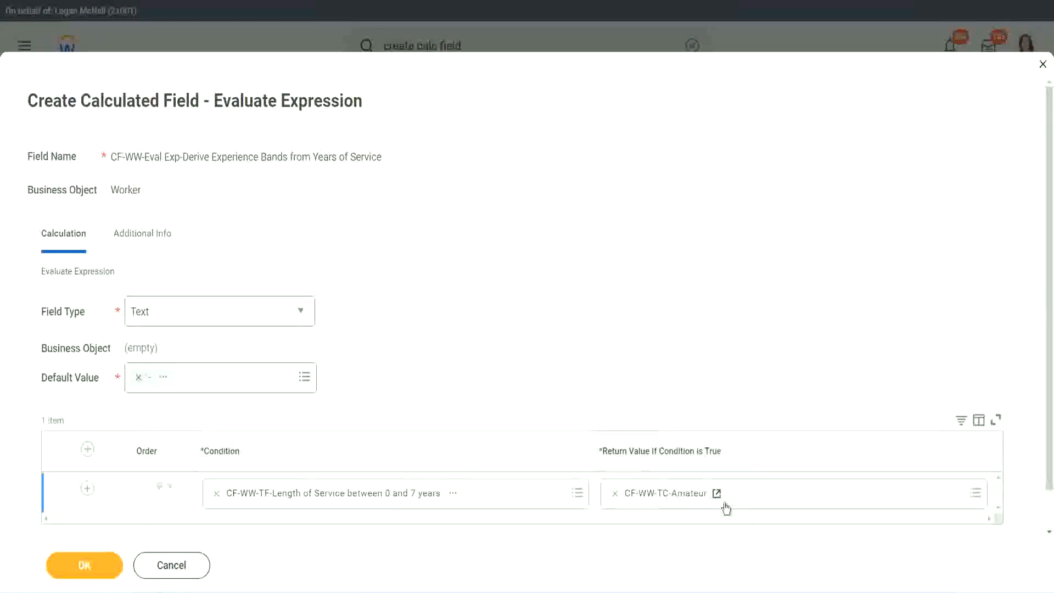
pyautogui.click(72, 506)
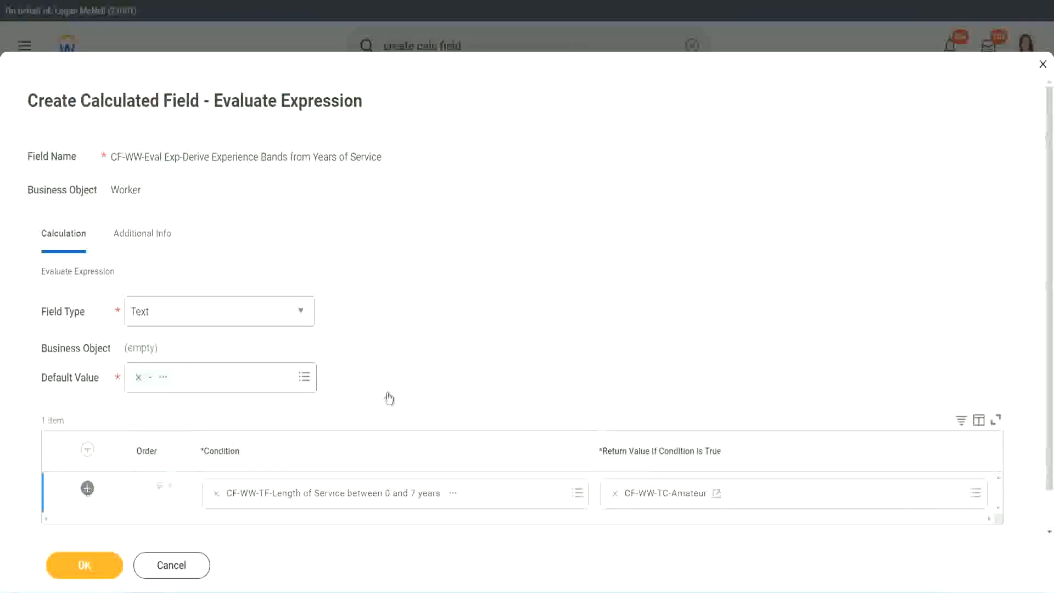
pyautogui.scroll(-2, 411, 381)
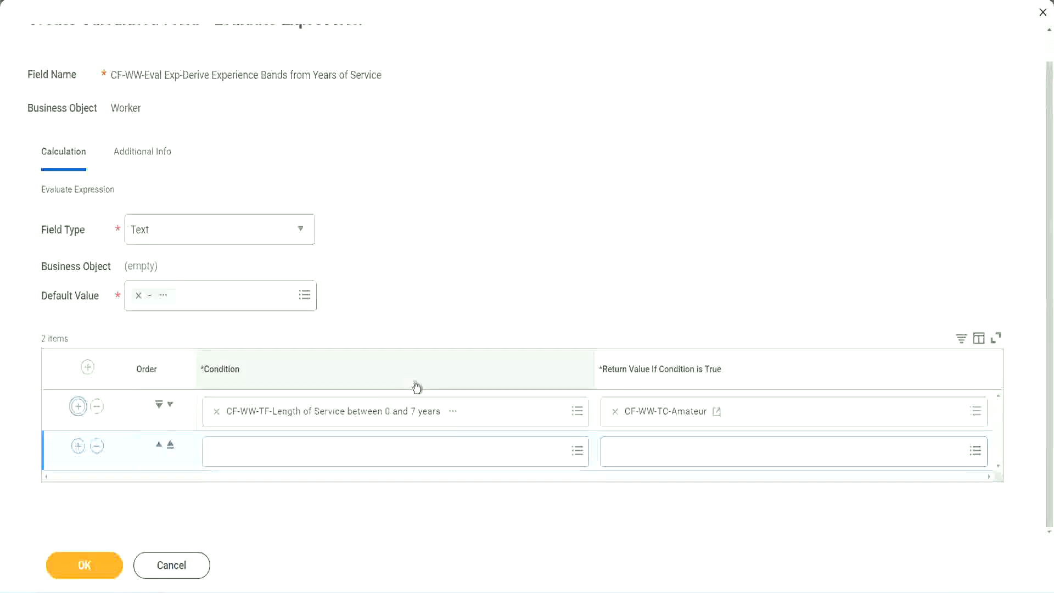
pyautogui.click(78, 446)
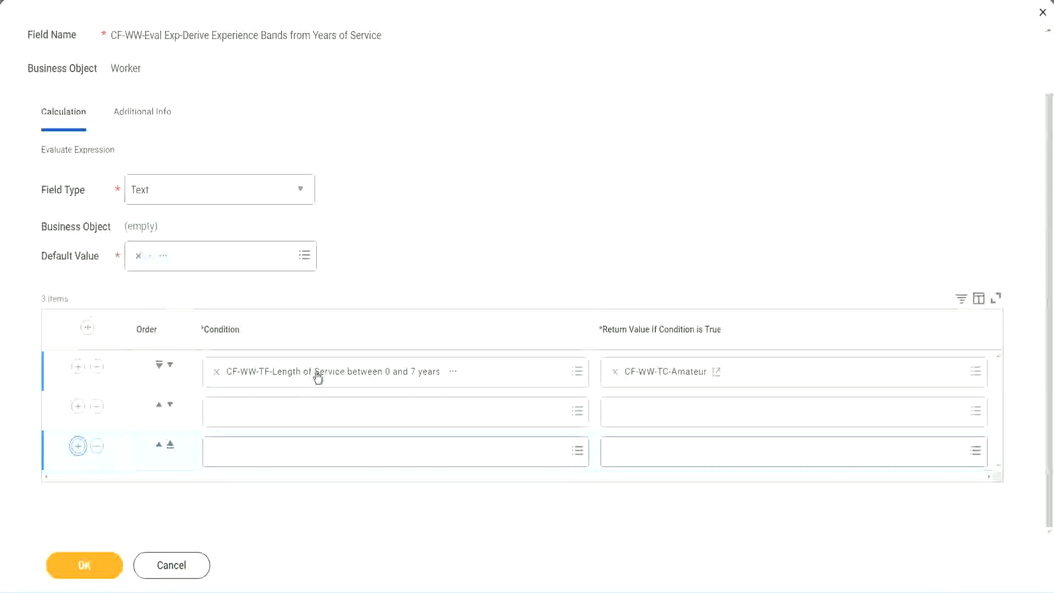
pyautogui.click(259, 412)
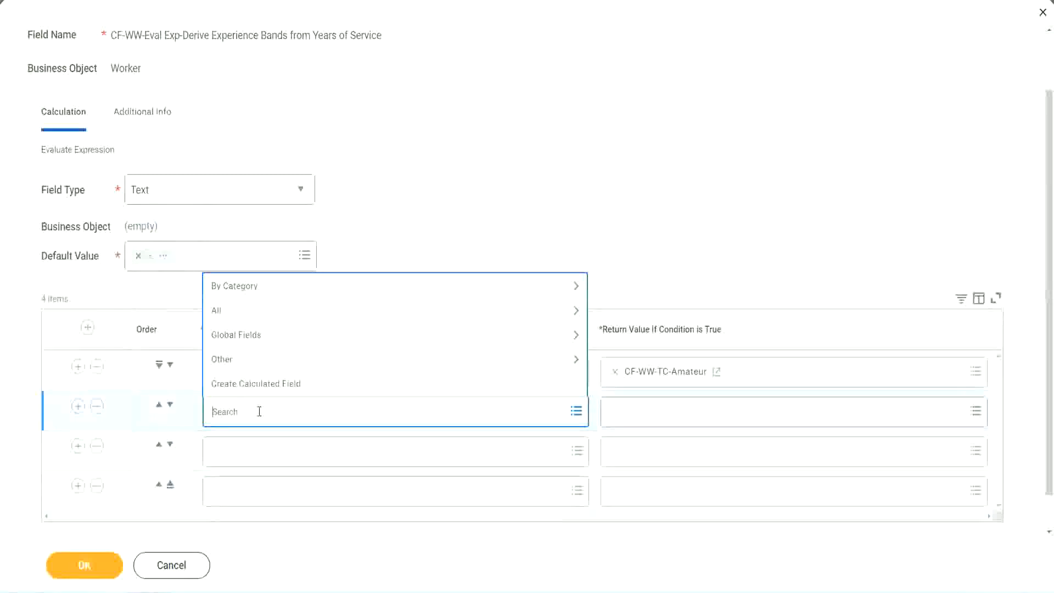
pyautogui.write('cf-ww')
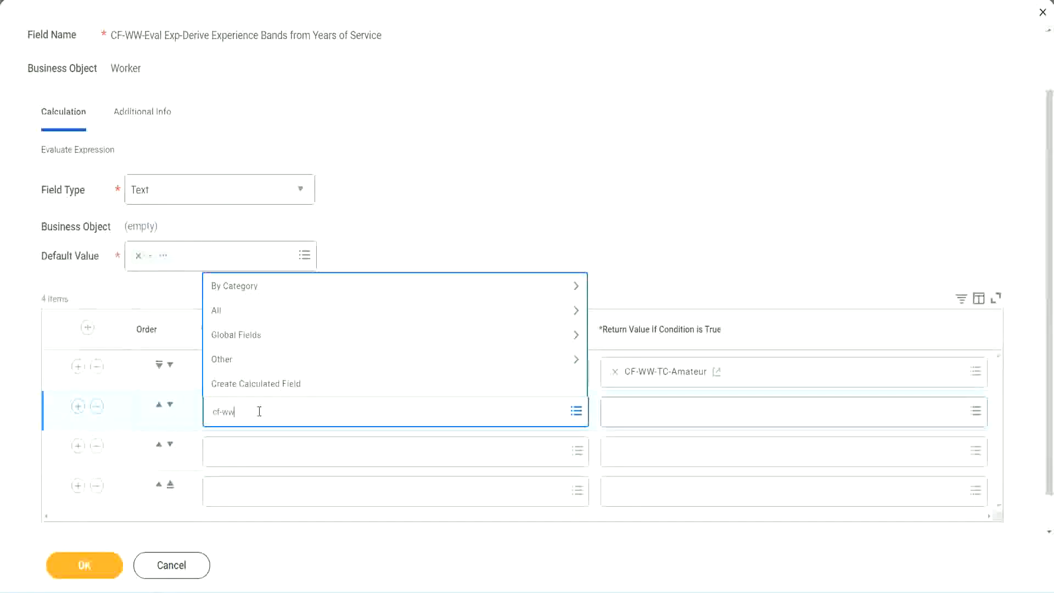
pyautogui.write('-tc')
pyautogui.press('Return')
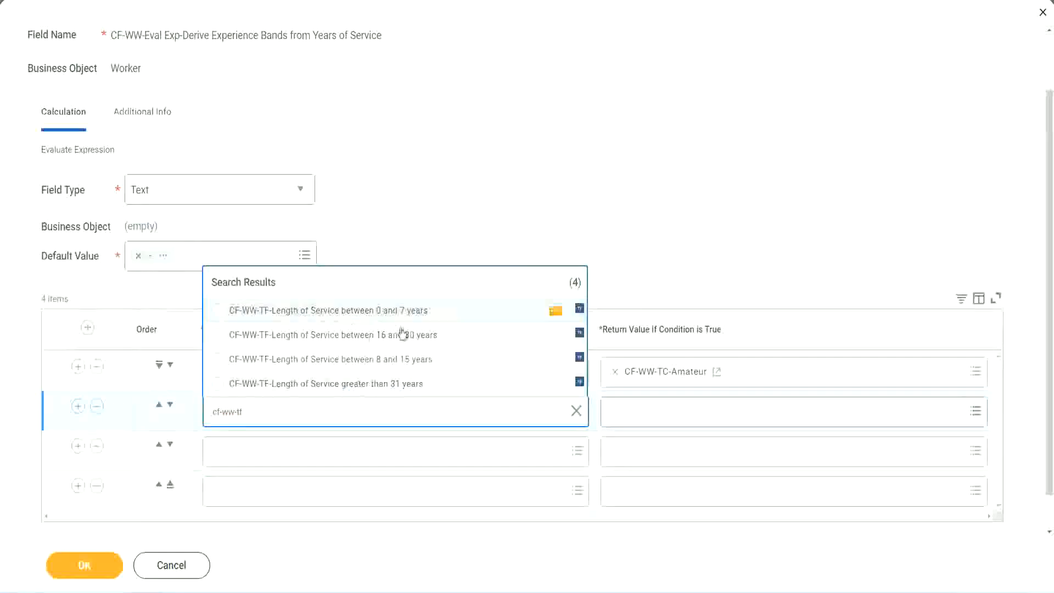
pyautogui.click(404, 363)
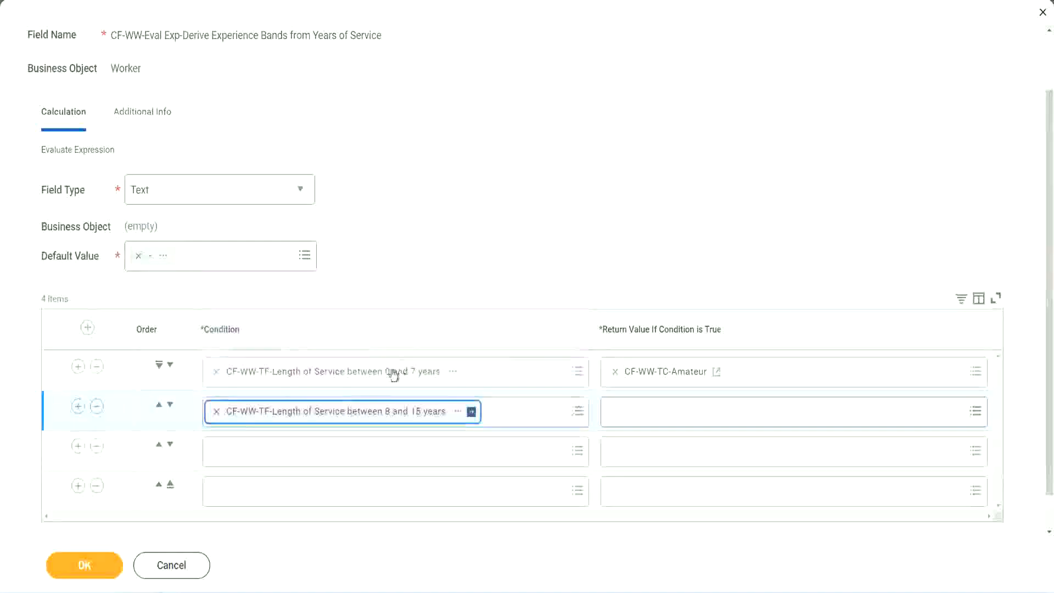
# Step: Set row 3 to the 16 to 30 years field and search 'cf-ww tf 31' for row 4
pyautogui.click(266, 450)
pyautogui.write('cf')
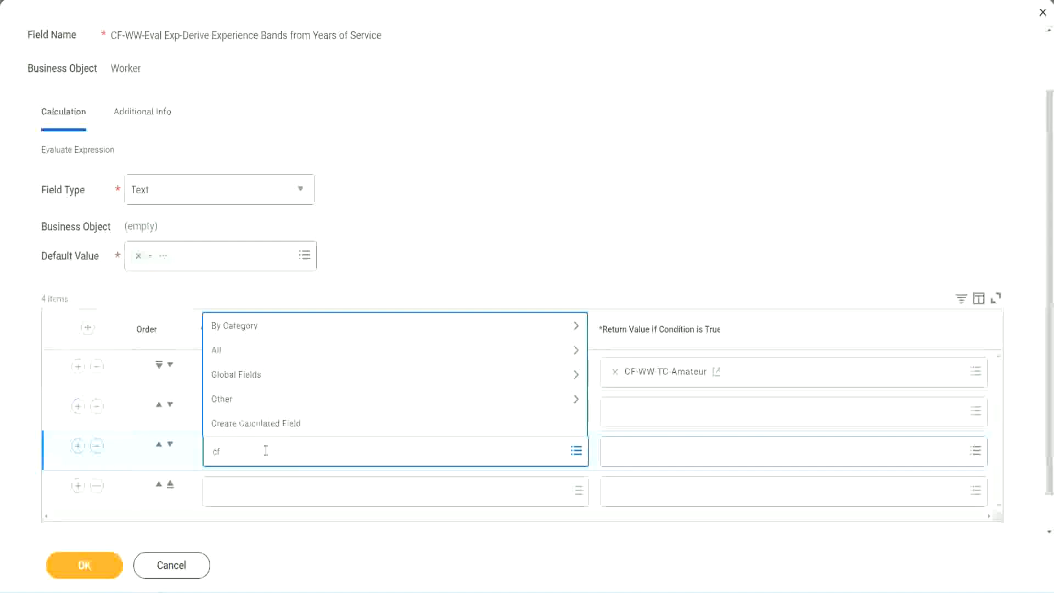
pyautogui.write('-ww-tf')
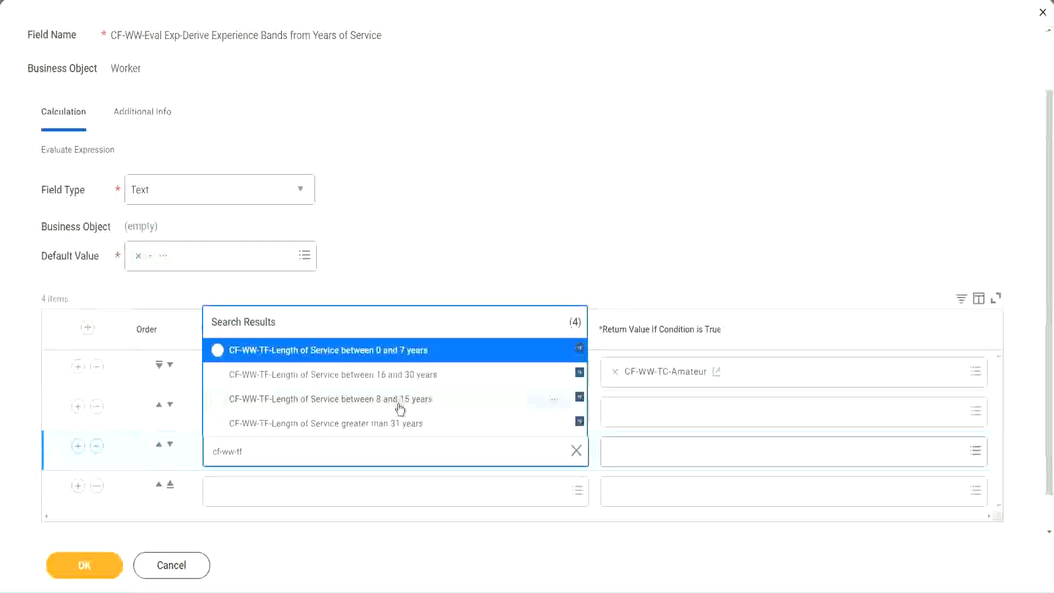
pyautogui.click(422, 380)
pyautogui.click(248, 492)
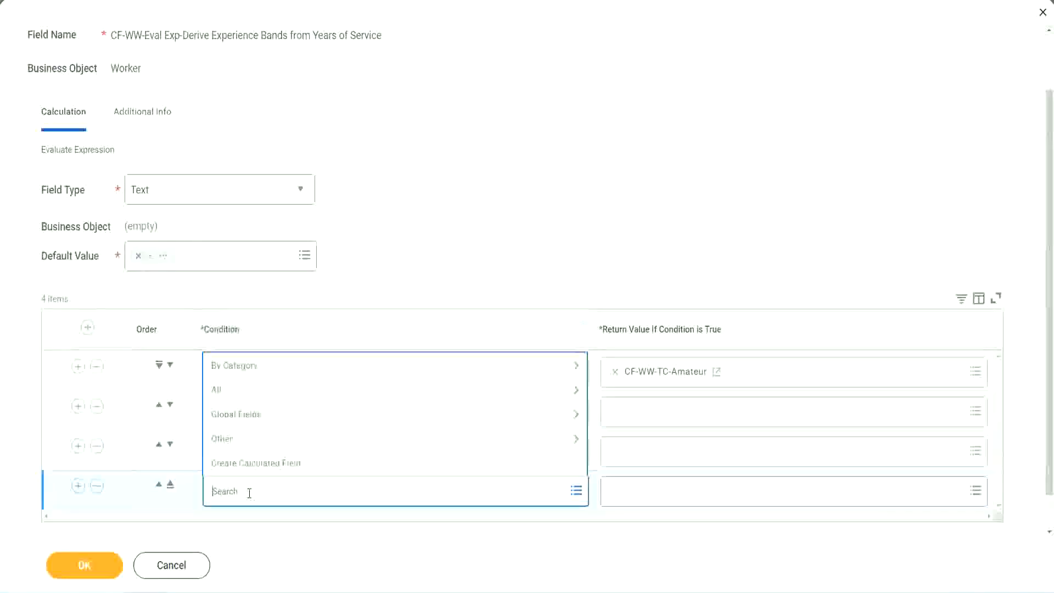
pyautogui.write('cf-ww')
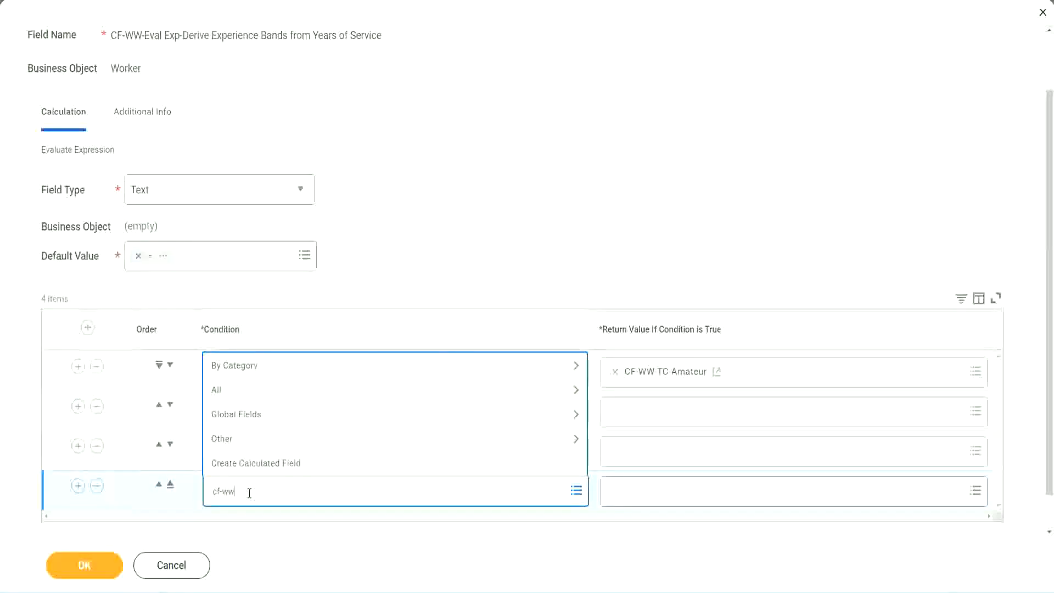
pyautogui.write(' tf 31')
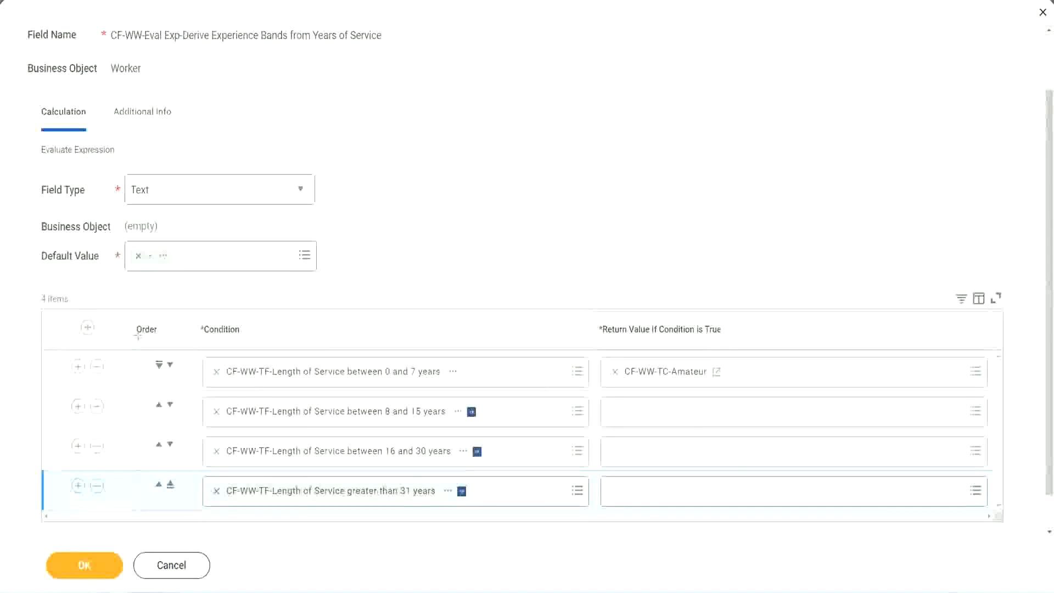
# Step: Annotate the Order column top to bottom and move the 8–15 years row to the top
pyautogui.moveTo(118, 321); pyautogui.dragTo(117, 434)
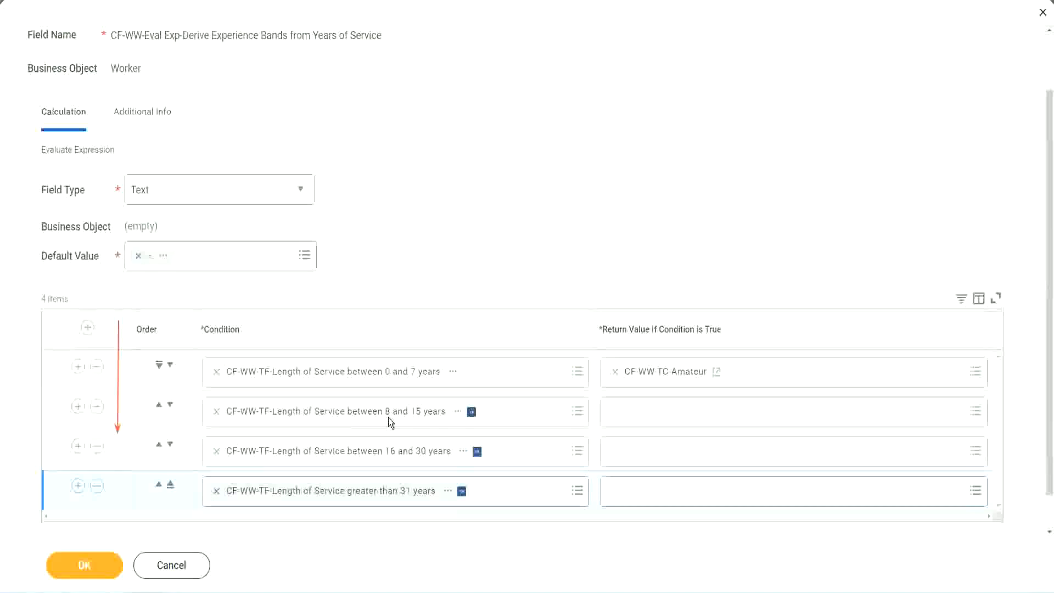
pyautogui.click(160, 408)
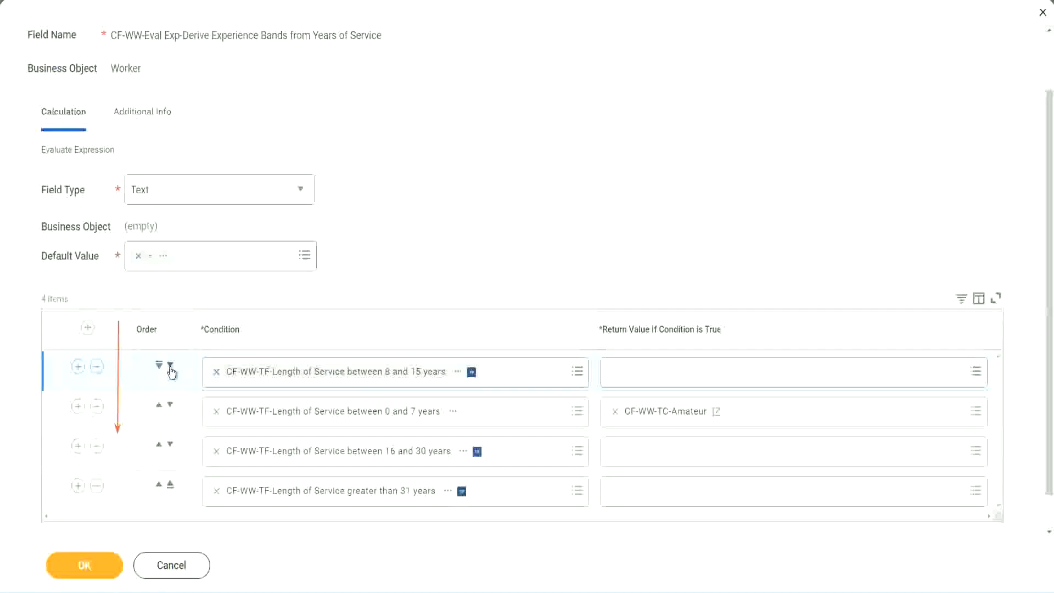
# Step: Copy the CF-WW-TC-Amateur name and put the 0–7 years row back at the top
pyautogui.moveTo(361, 396); pyautogui.dragTo(461, 404)
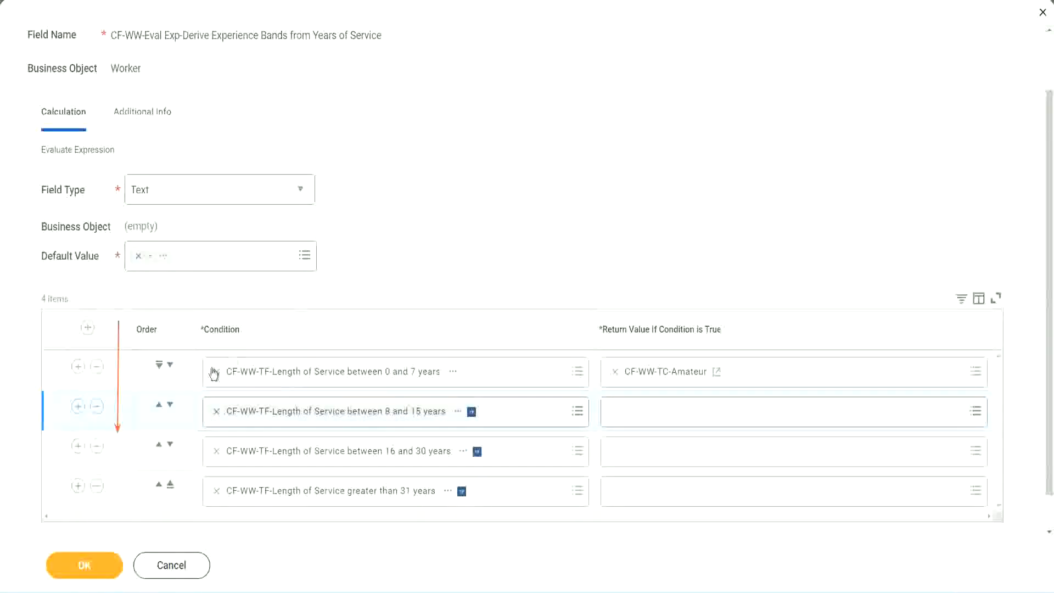
pyautogui.click(159, 406)
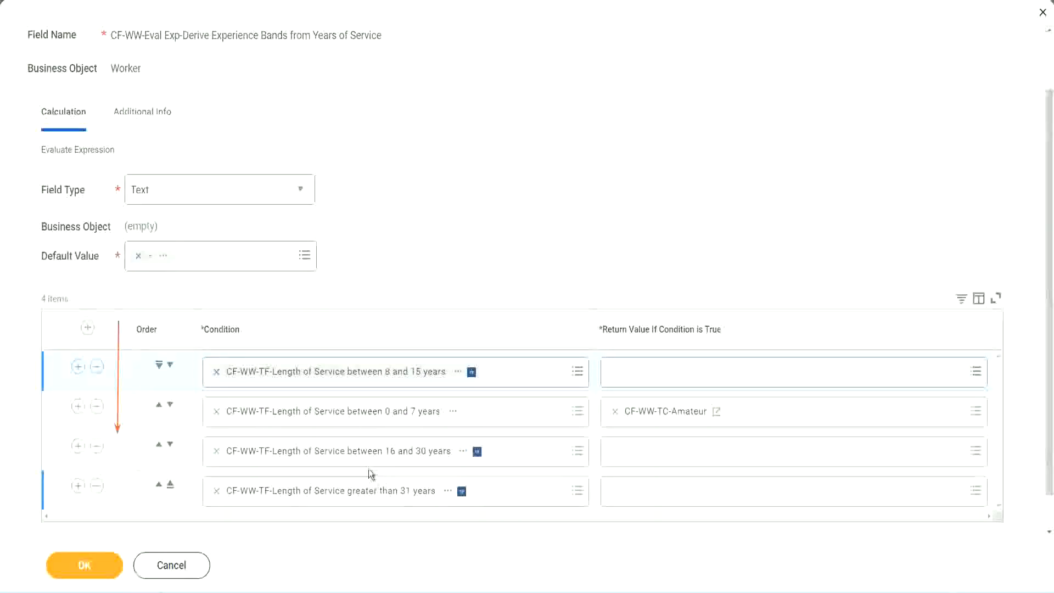
pyautogui.rightClick(668, 421)
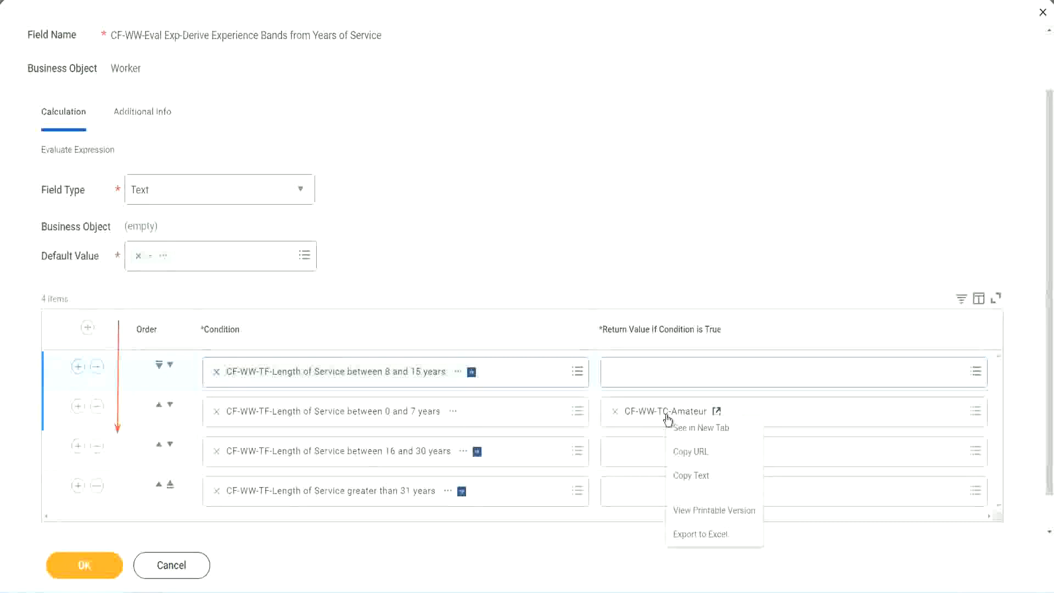
pyautogui.click(694, 475)
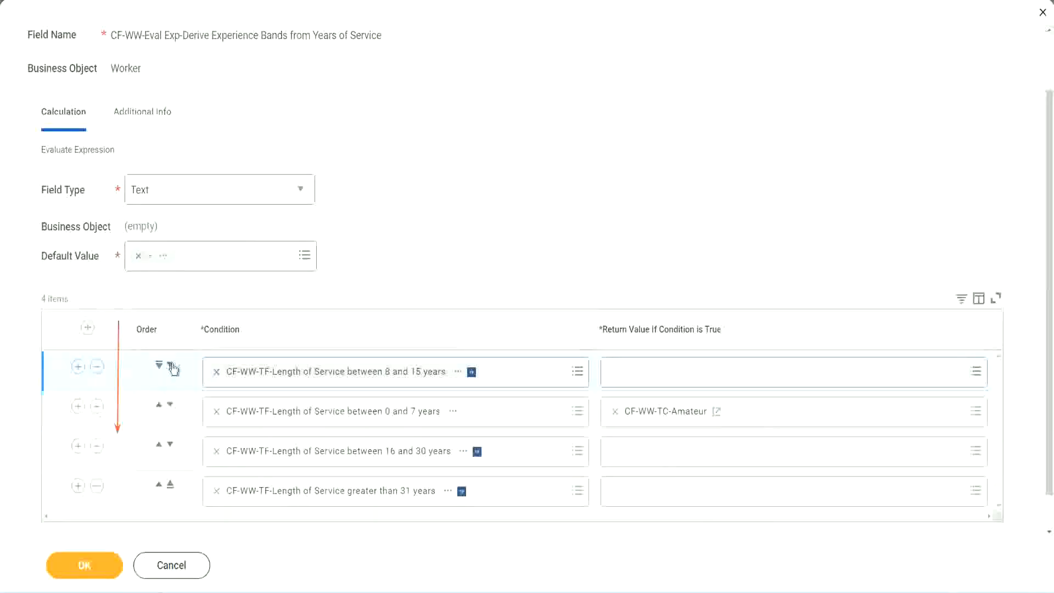
pyautogui.click(170, 364)
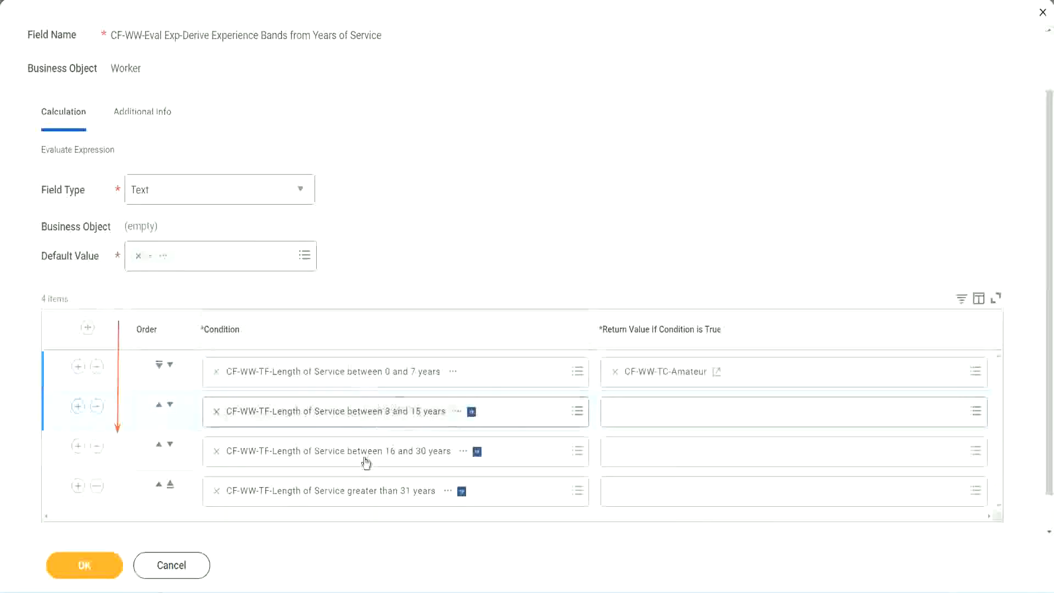
# Step: Create the Global text constant CF-WW-TC-Experienced ('Experienced') as the 8–15 years row's return value
pyautogui.click(617, 413)
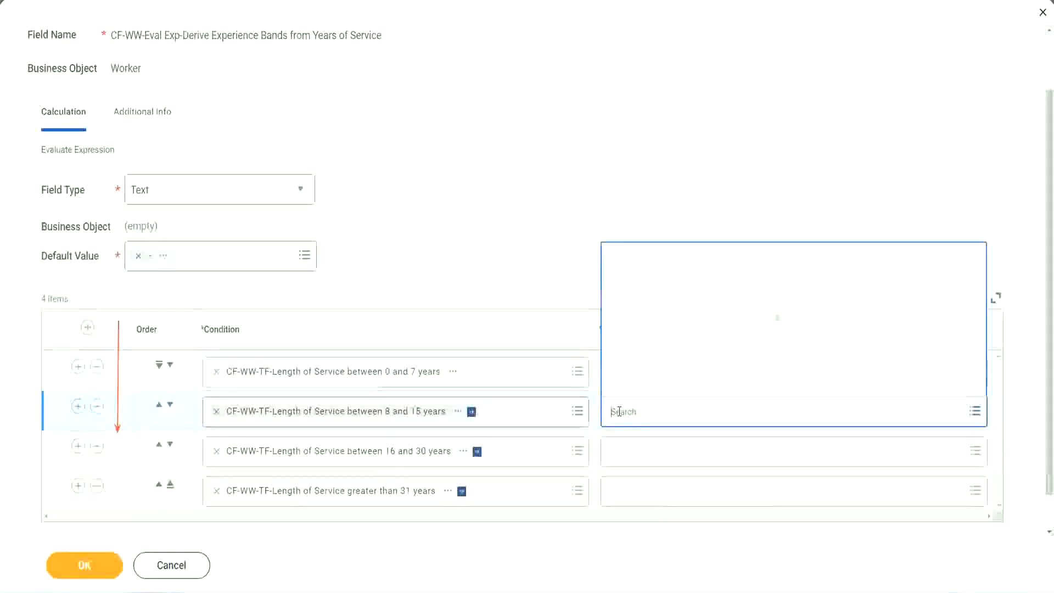
pyautogui.click(652, 383)
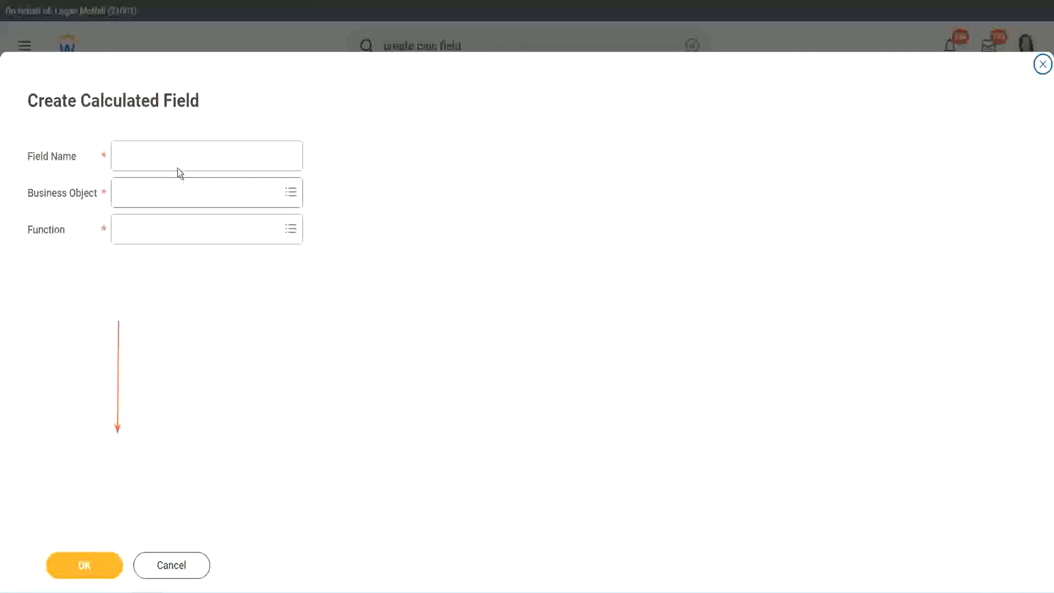
pyautogui.click(169, 156)
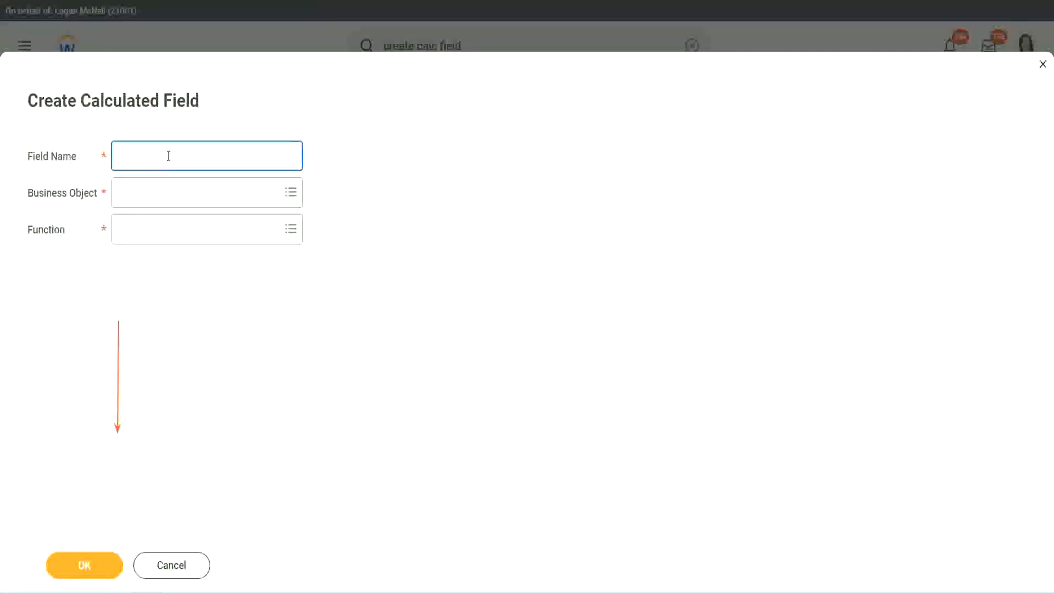
pyautogui.hotkey('ctrl', 'v')
pyautogui.doubleClick(180, 157)
pyautogui.write('Exper')
pyautogui.write('ienced')
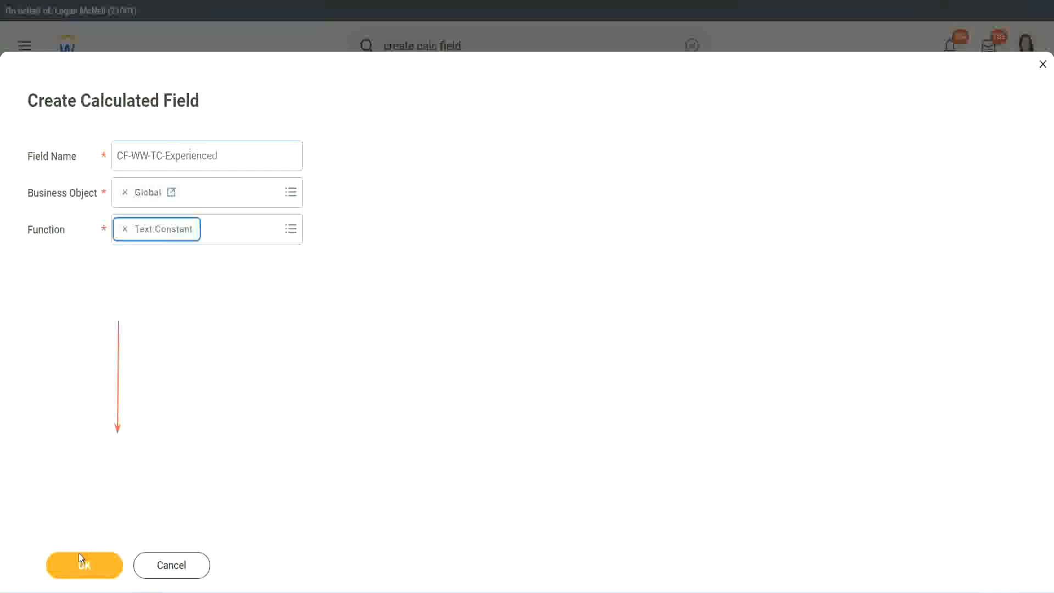
pyautogui.click(82, 564)
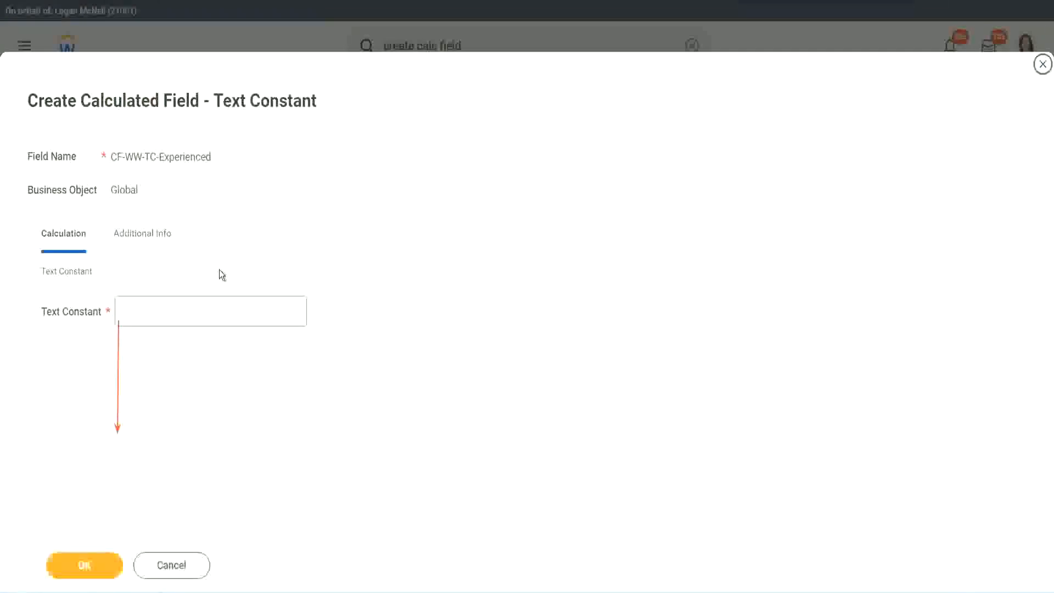
pyautogui.click(162, 311)
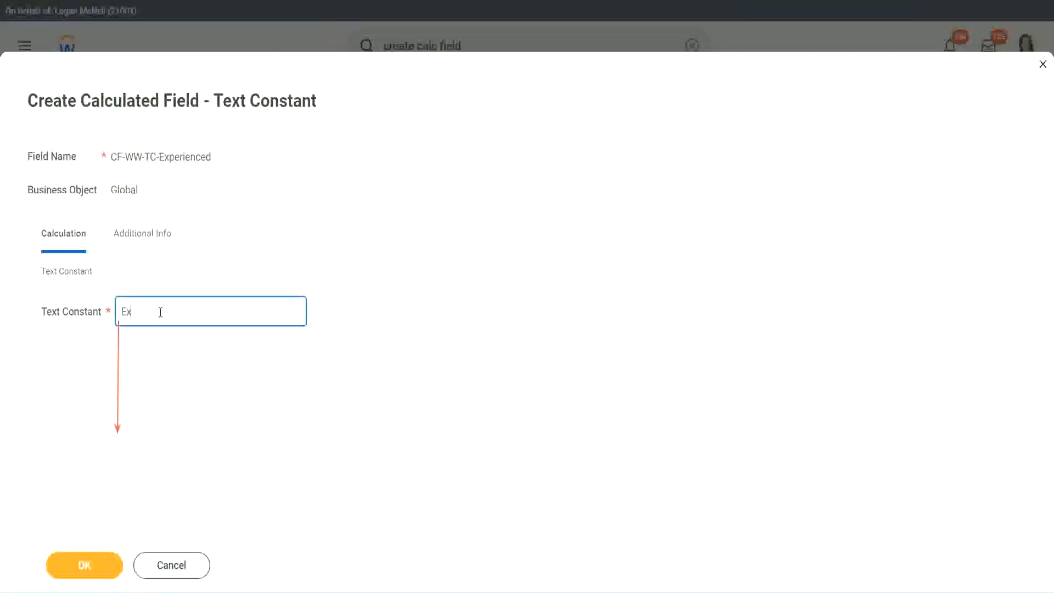
pyautogui.click(87, 562)
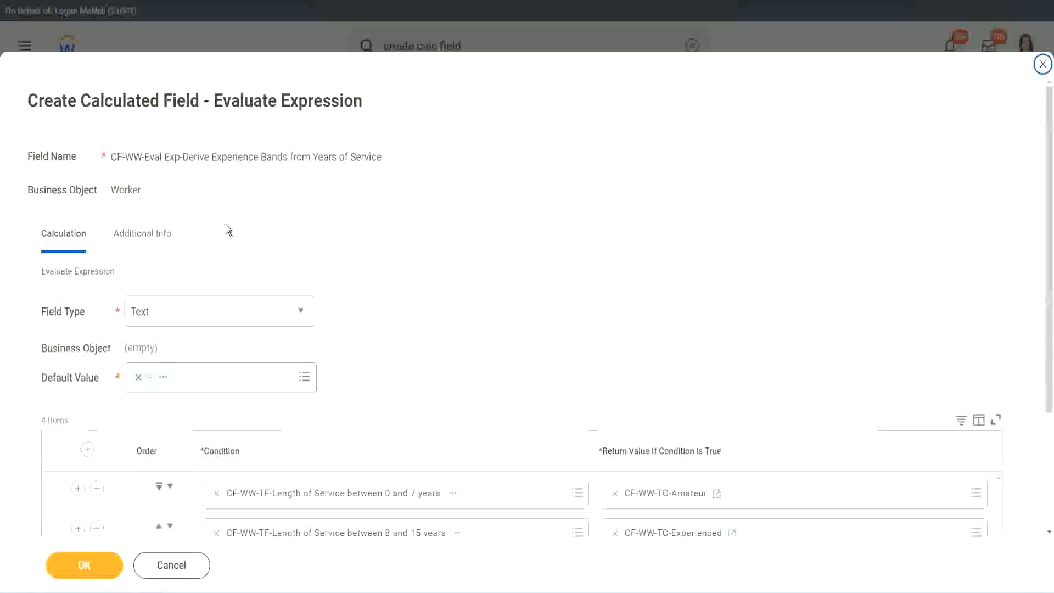
# Step: Start a new calculated field for row 3's return value, pasting the Amateur name and choosing Global
pyautogui.scroll(-3, 486, 286)
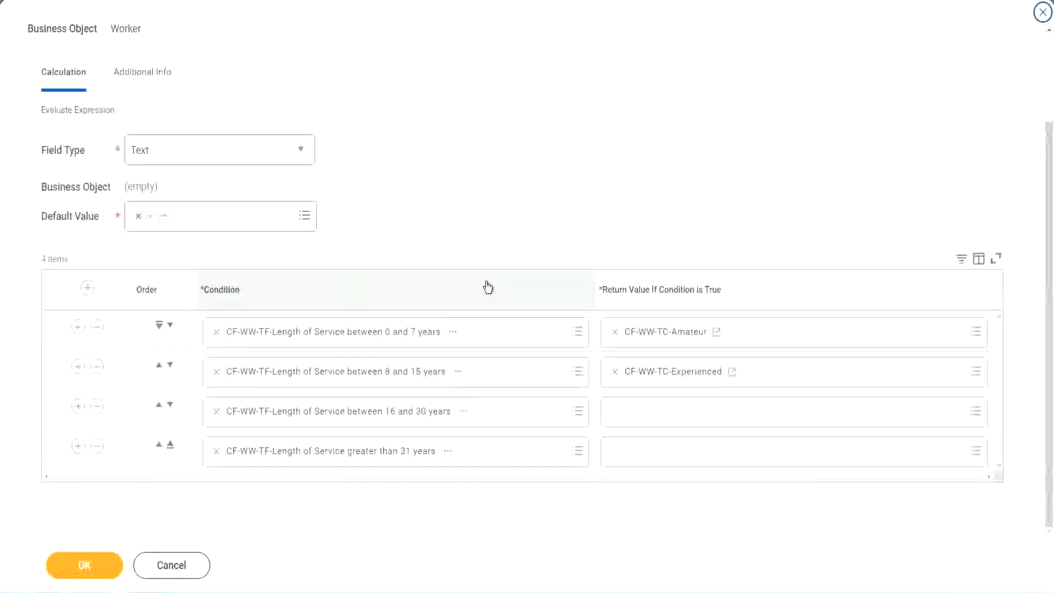
pyautogui.click(657, 413)
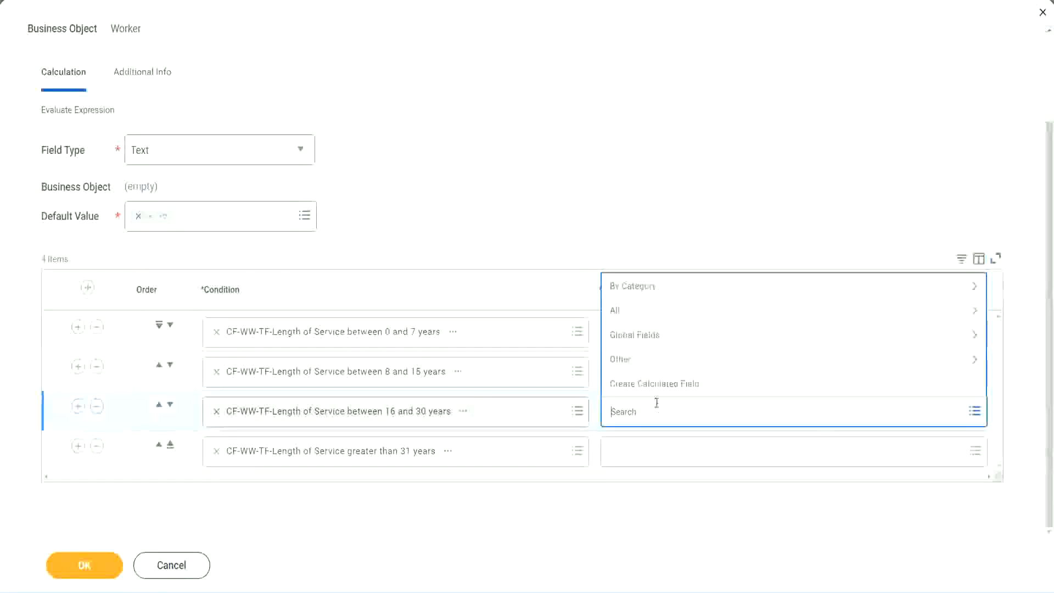
pyautogui.click(661, 384)
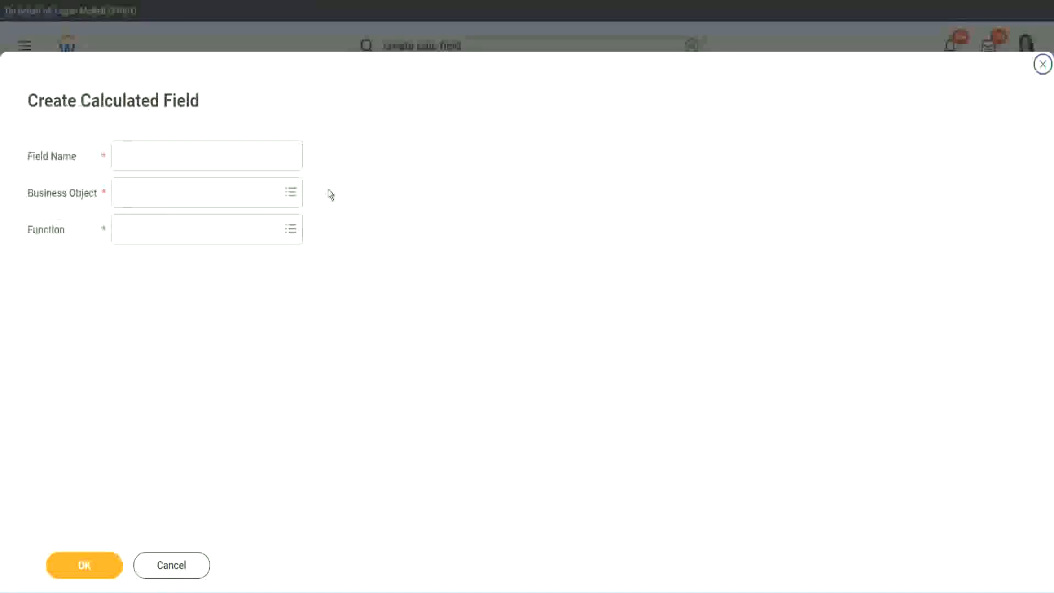
pyautogui.click(224, 155)
pyautogui.hotkey('ctrl', 'v')
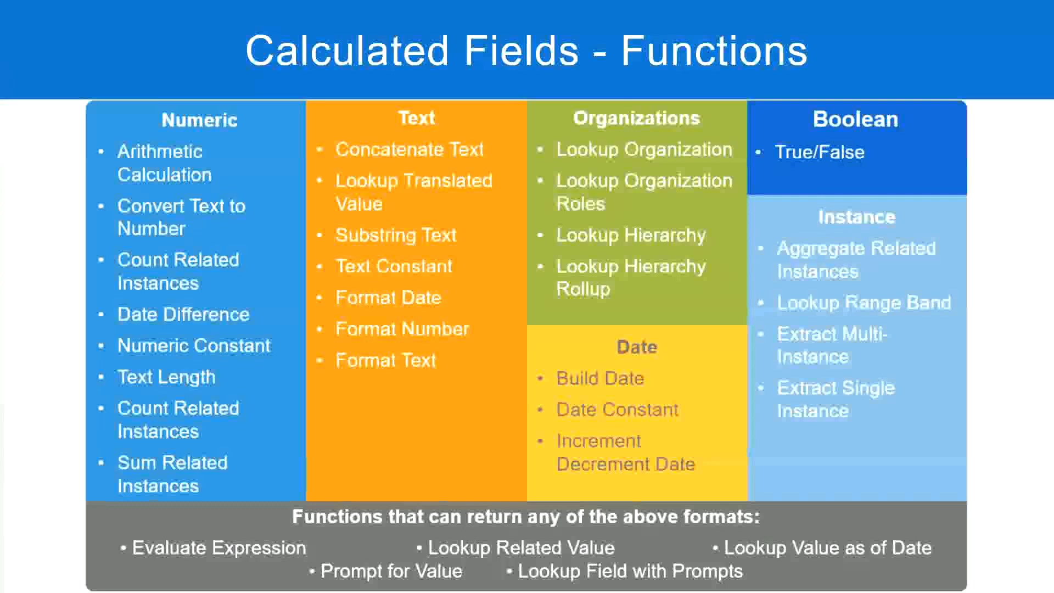
pyautogui.hotkey('alt', 'Tab')
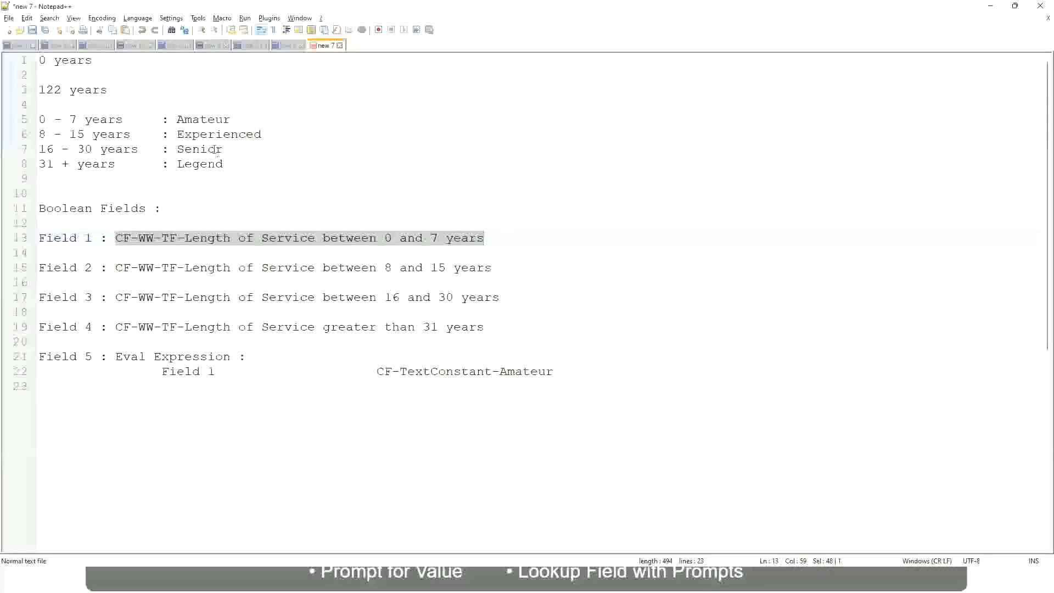
pyautogui.hotkey('alt', 'Tab')
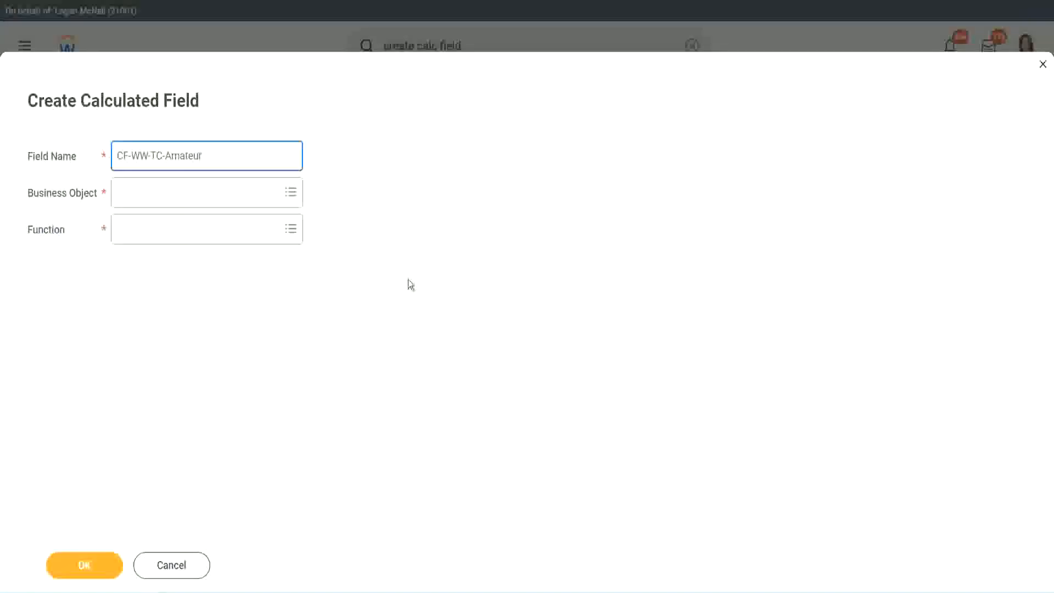
pyautogui.click(120, 194)
pyautogui.write('global')
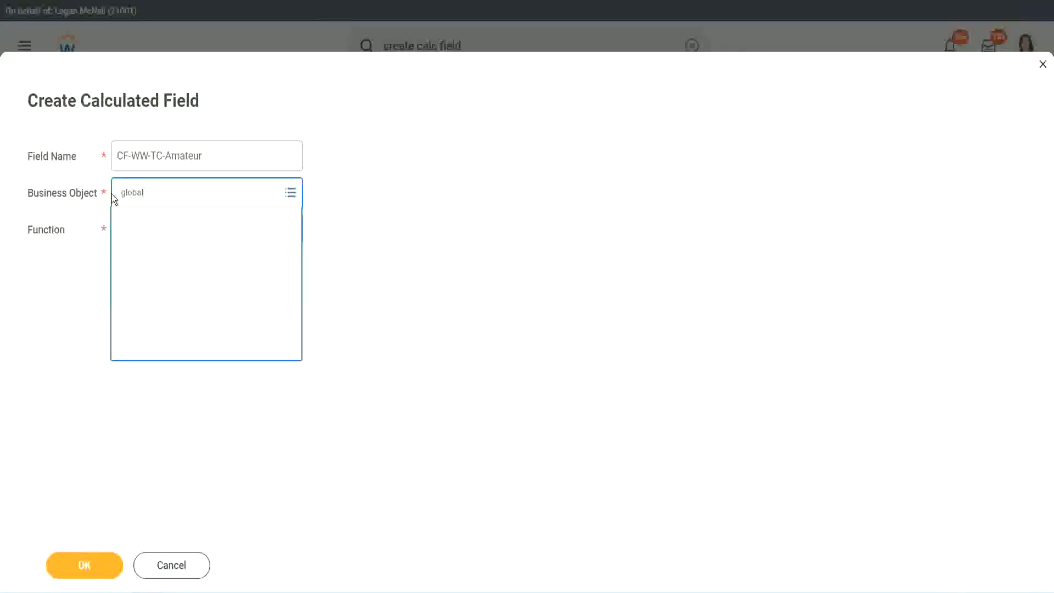
pyautogui.press('Return')
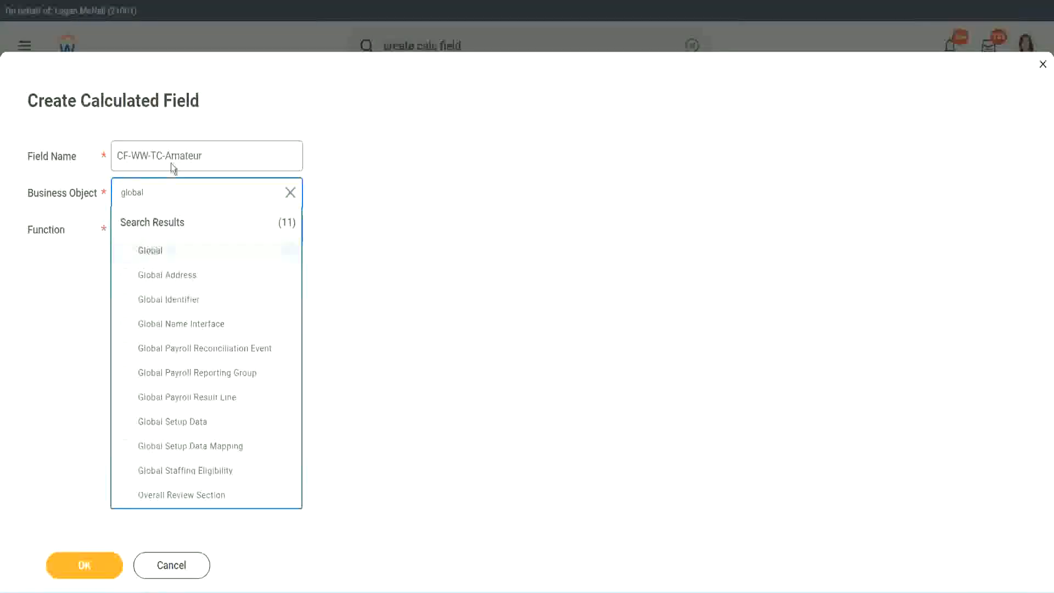
pyautogui.press('Return')
# Step: Rename it CF-WW-TC-Senior, make it a Text Constant 'Senior', and save
pyautogui.doubleClick(177, 156)
pyautogui.write('S')
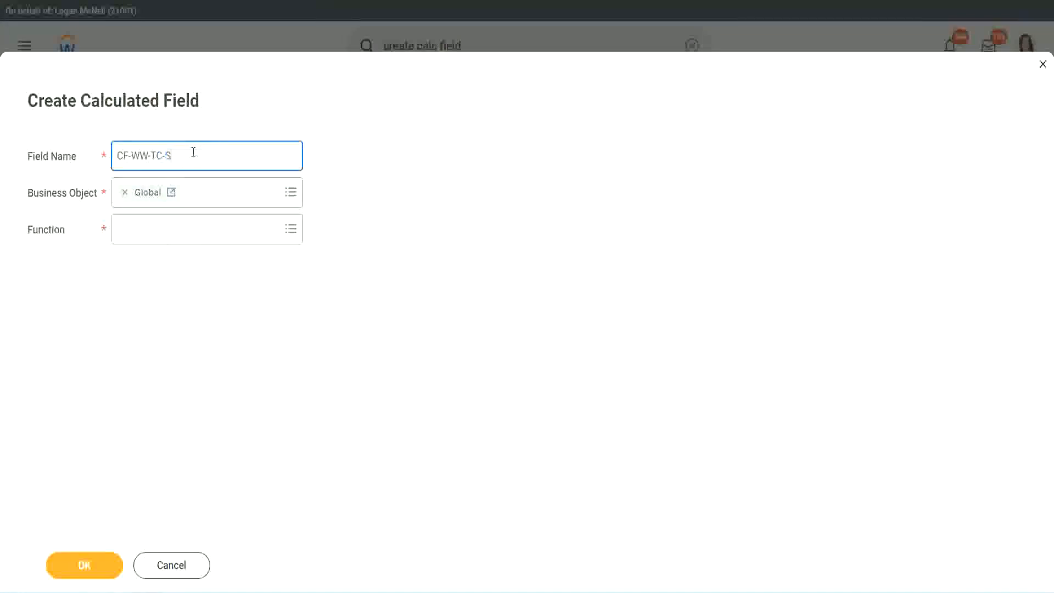
pyautogui.write('enior')
pyautogui.click(168, 239)
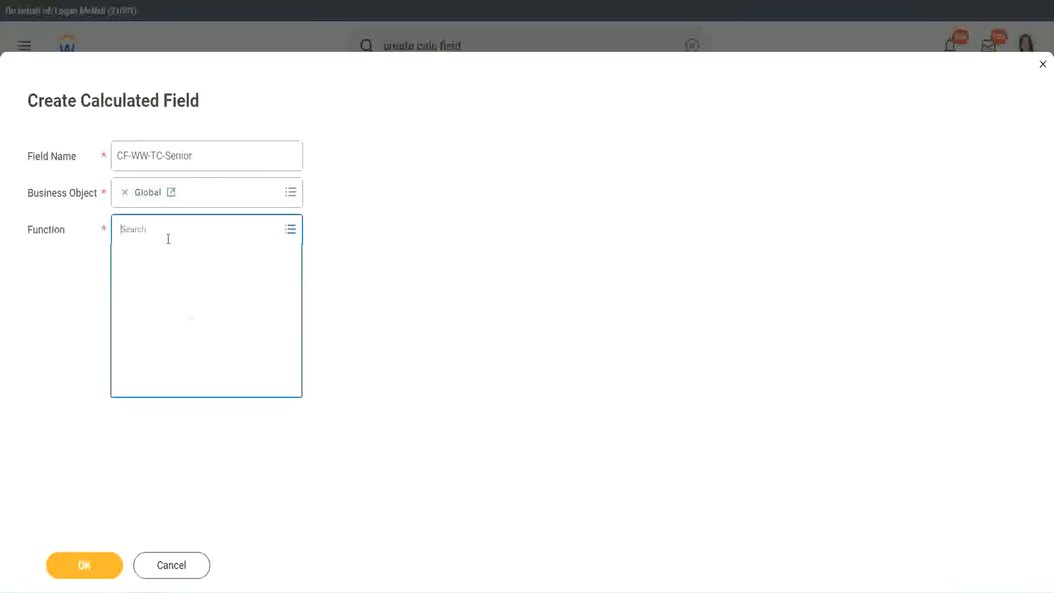
pyautogui.write('tc')
pyautogui.press('Return')
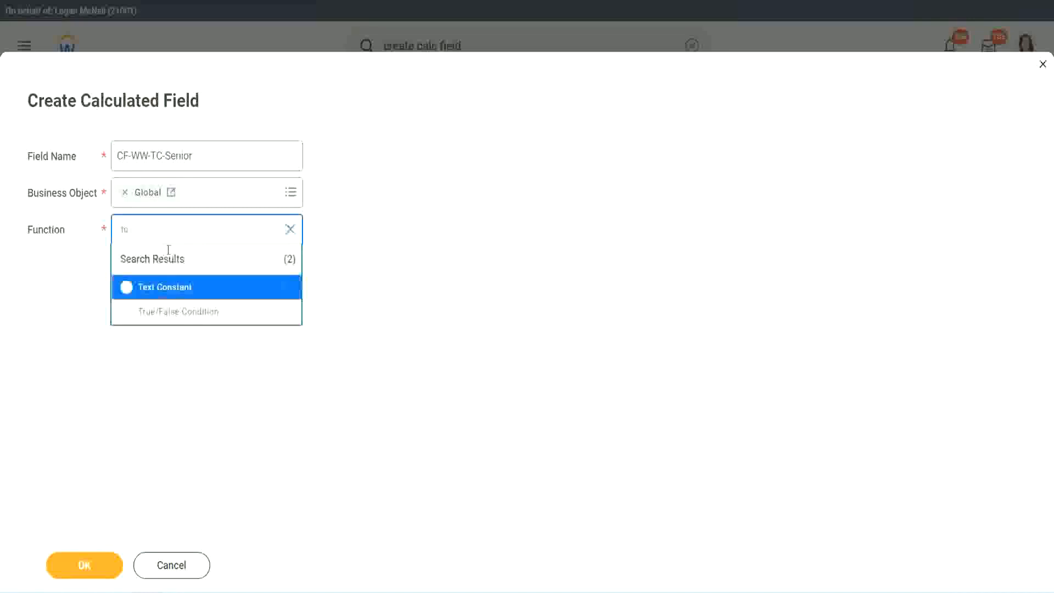
pyautogui.click(163, 286)
pyautogui.click(94, 570)
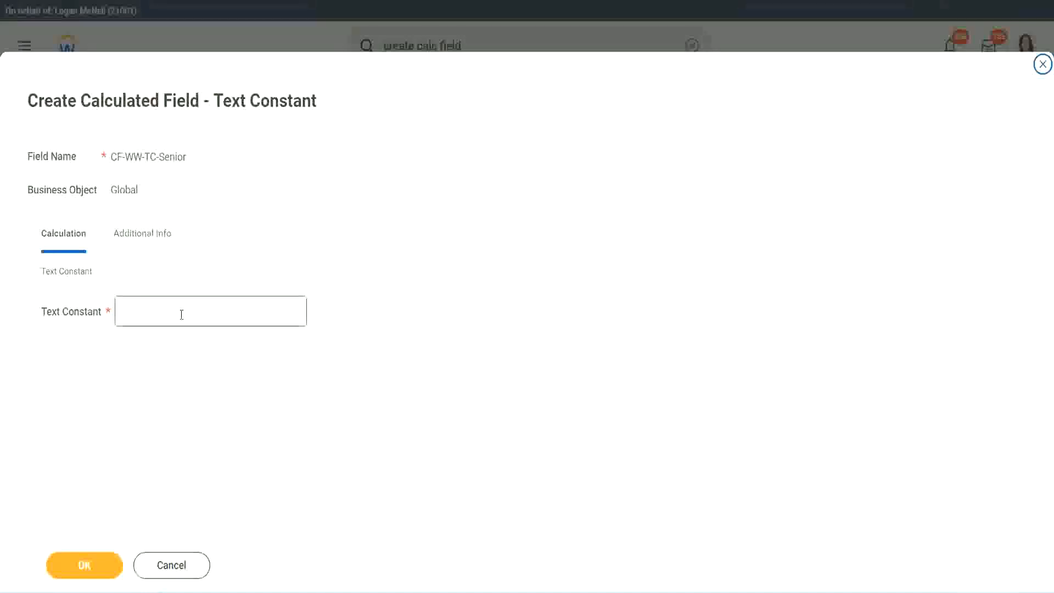
pyautogui.click(177, 308)
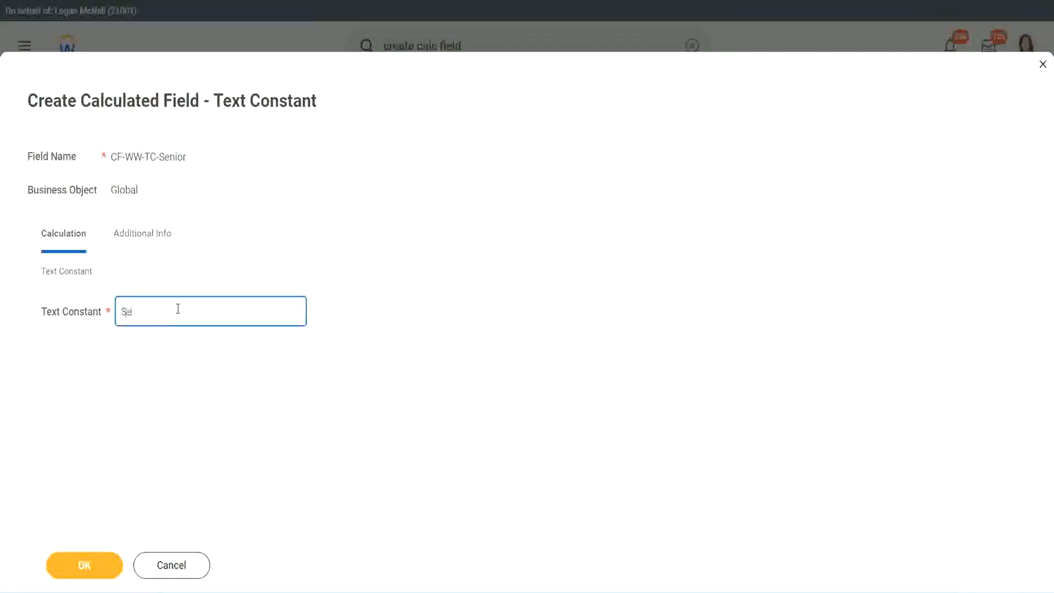
pyautogui.click(104, 555)
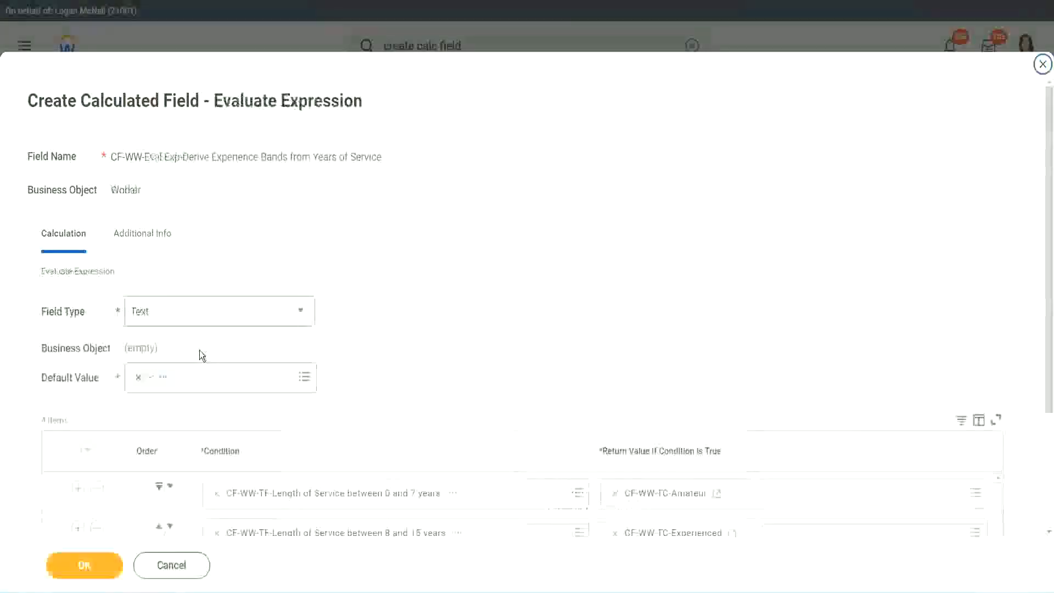
# Step: Create a calculated field for the last row's return value, named CF-WW-TC-Legend after the copied Senior name
pyautogui.scroll(-3, 763, 400)
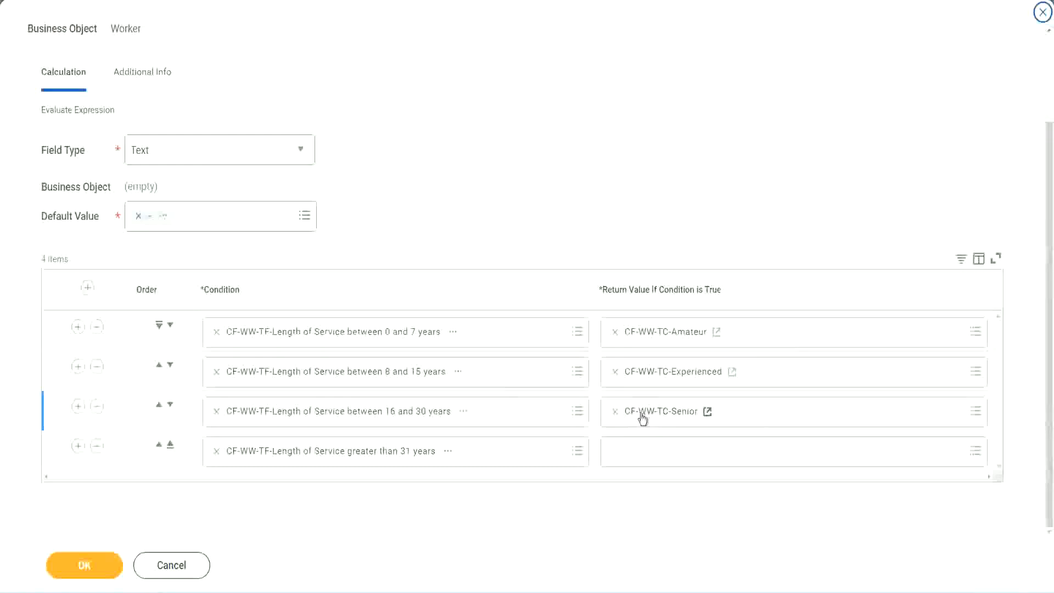
pyautogui.rightClick(640, 414)
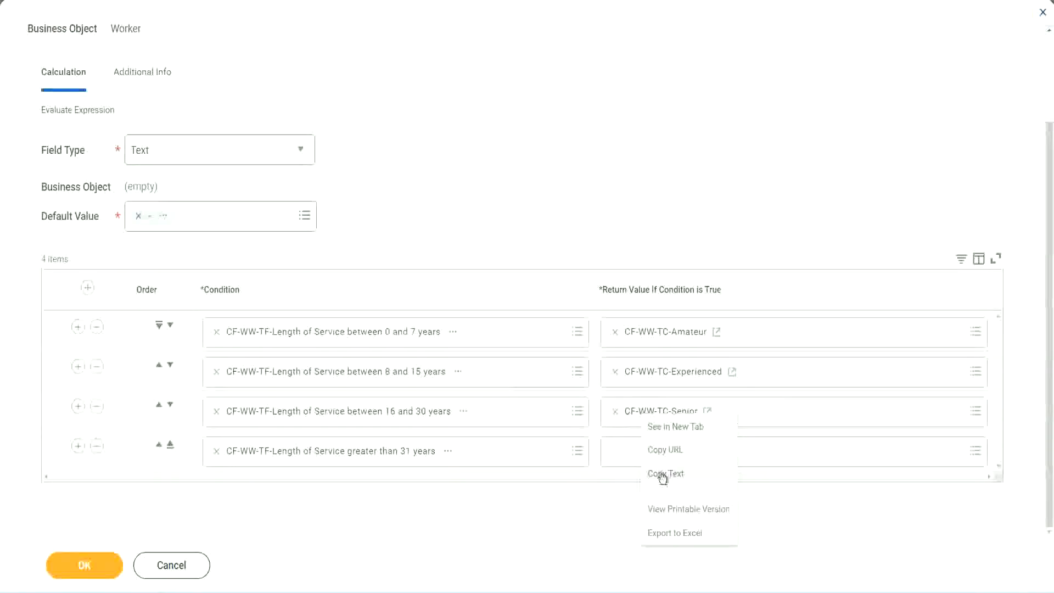
pyautogui.click(644, 471)
pyautogui.click(640, 455)
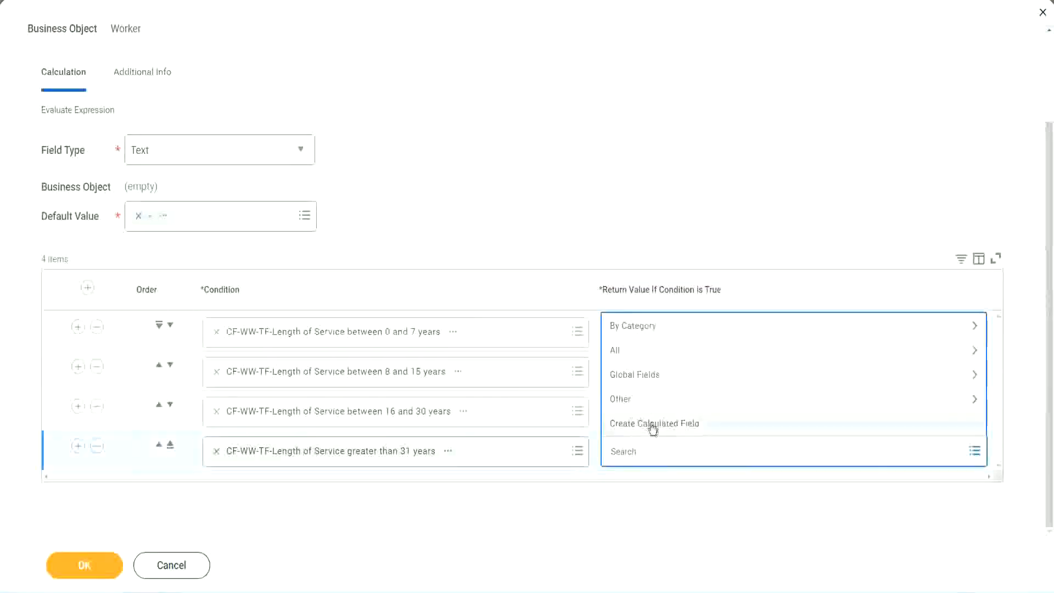
pyautogui.click(651, 426)
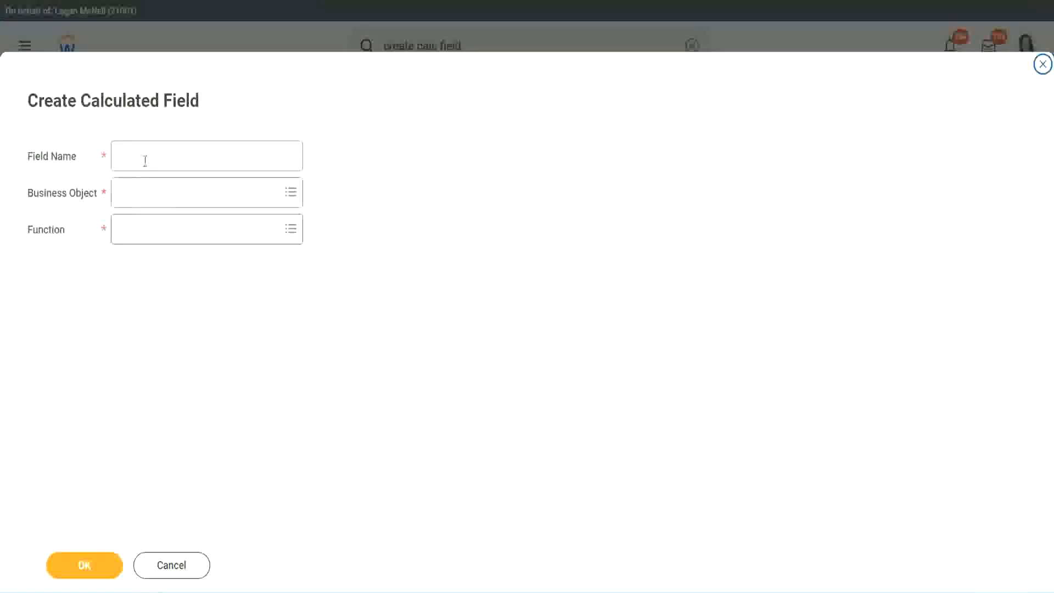
pyautogui.click(145, 160)
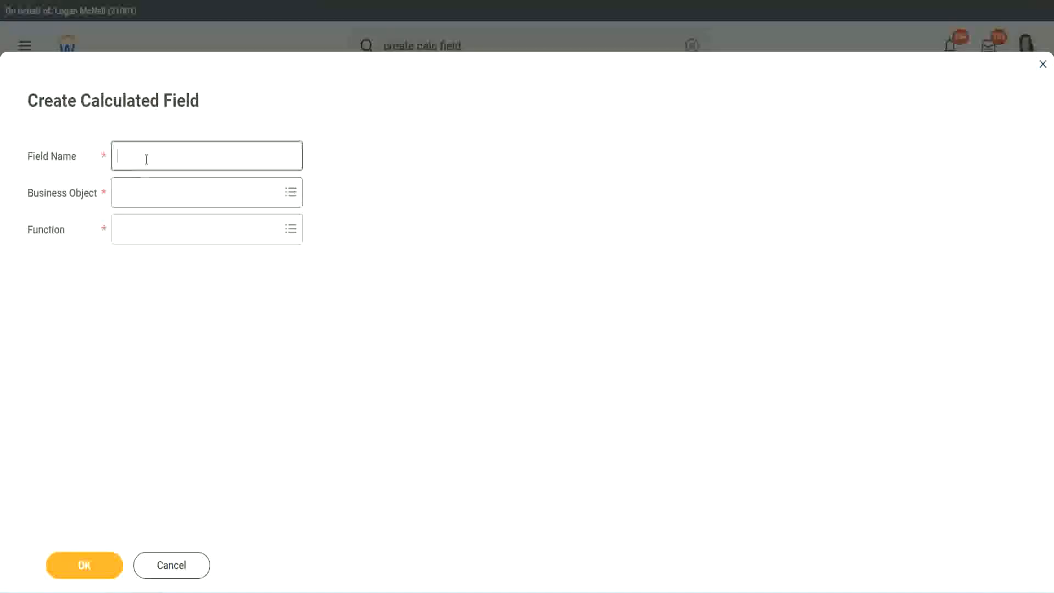
pyautogui.hotkey('ctrl', 'v')
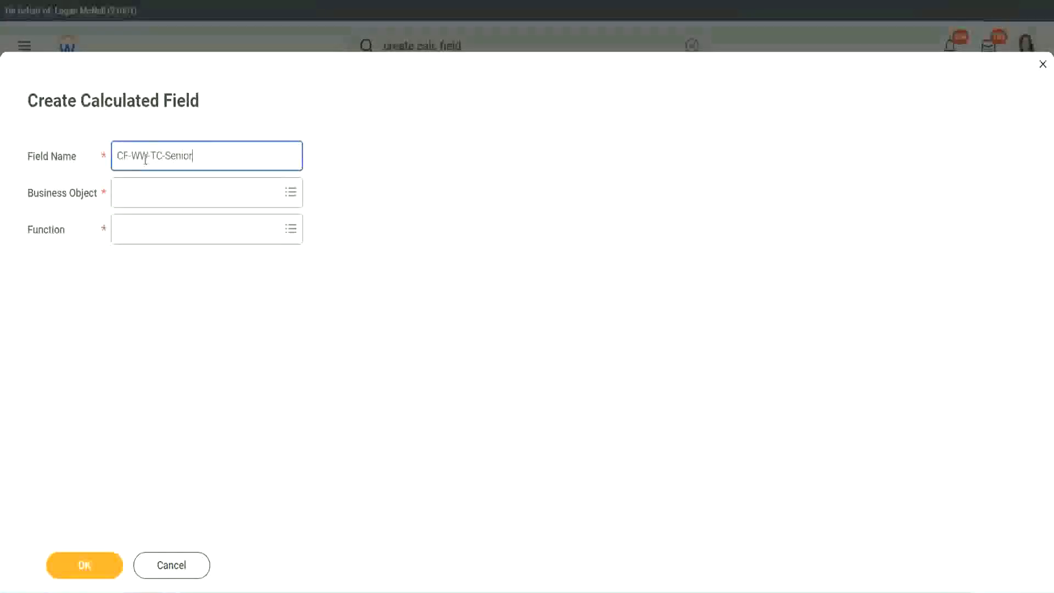
pyautogui.doubleClick(179, 155)
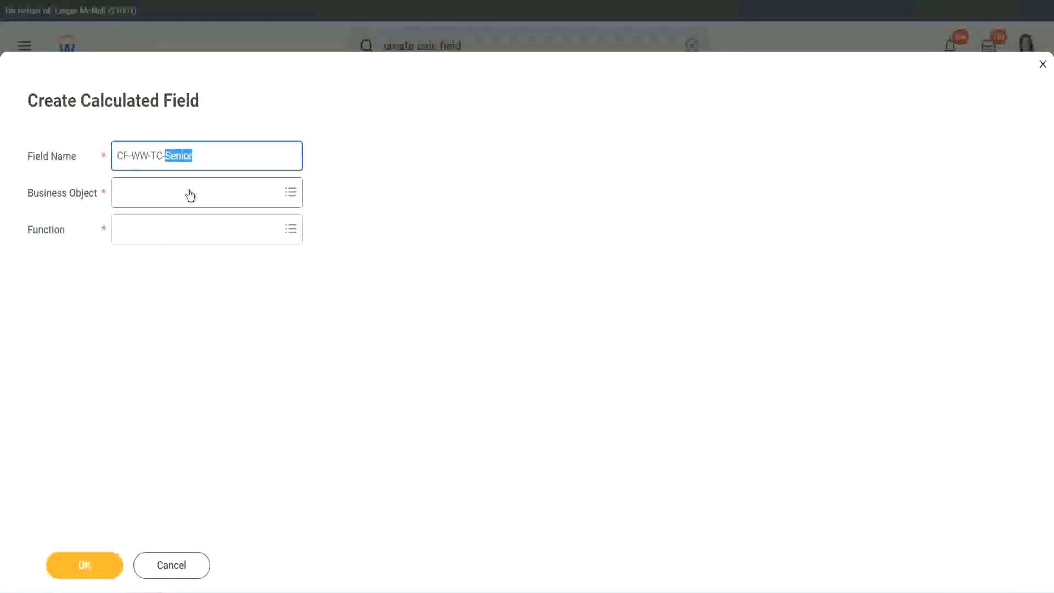
pyautogui.write('Legend')
# Step: Make CF-WW-TC-Legend a Global Text Constant with the value 'Legend' and save it
pyautogui.click(148, 199)
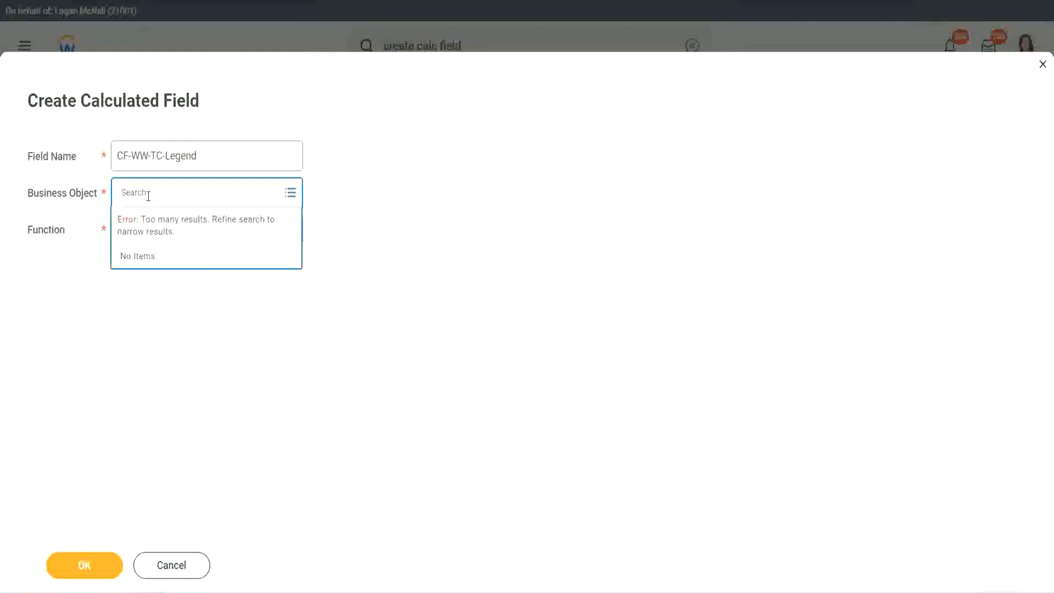
pyautogui.write('Global')
pyautogui.press('Return')
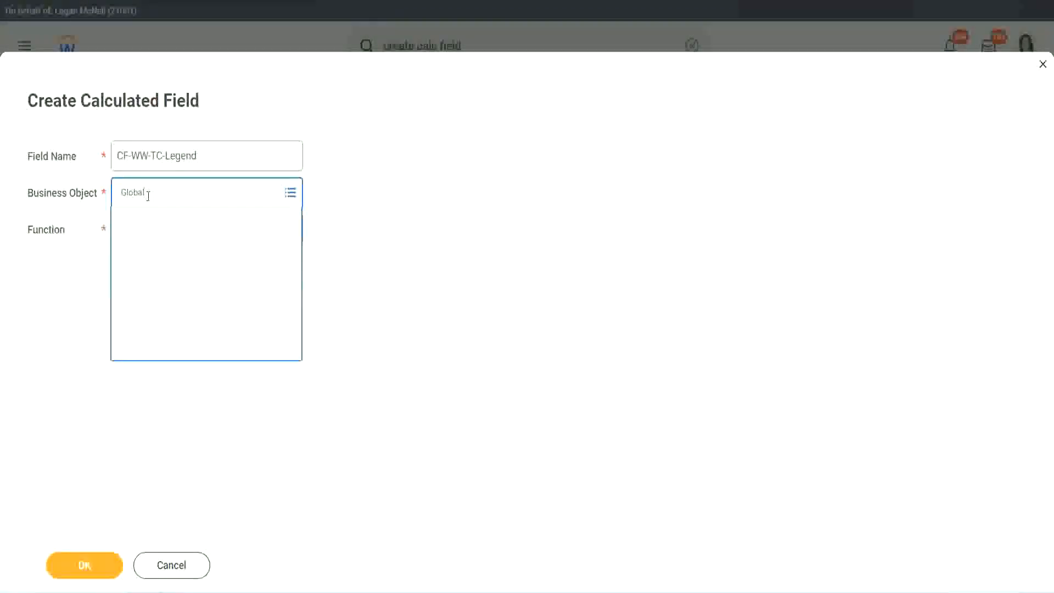
pyautogui.click(156, 252)
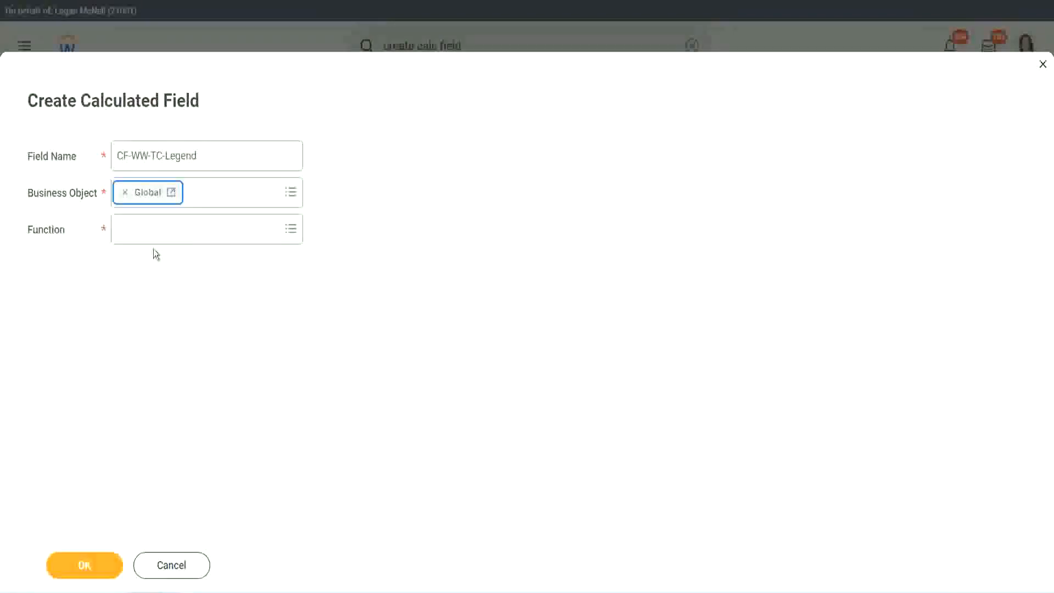
pyautogui.click(153, 230)
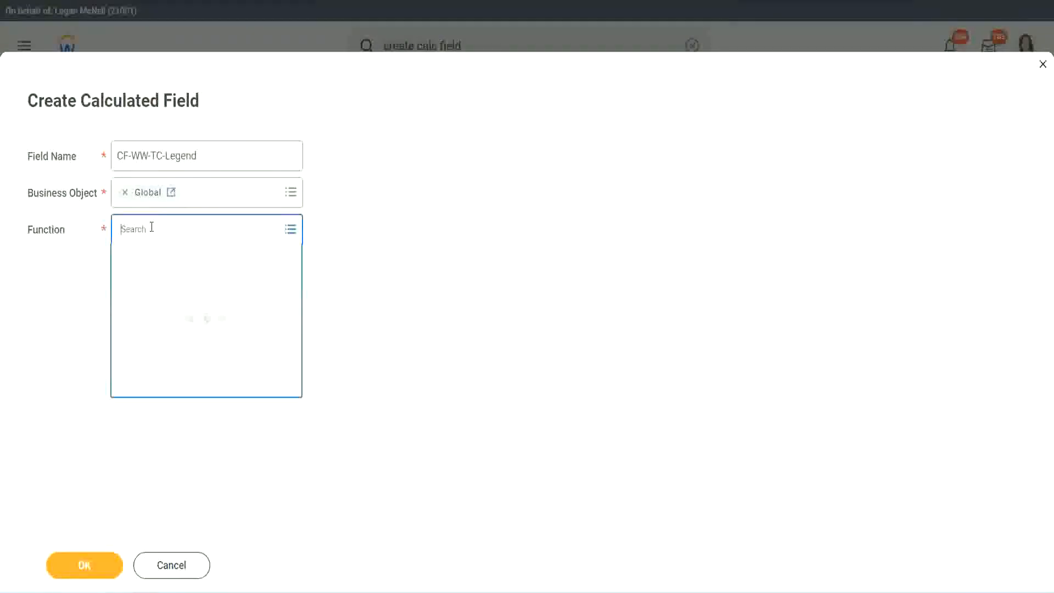
pyautogui.write('te')
pyautogui.press('Return')
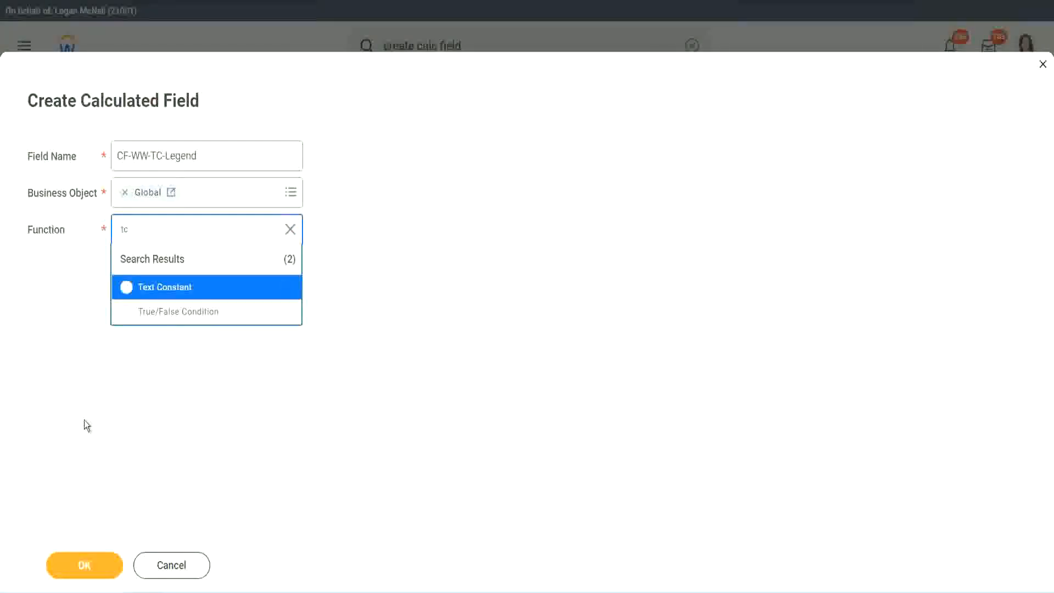
pyautogui.click(129, 294)
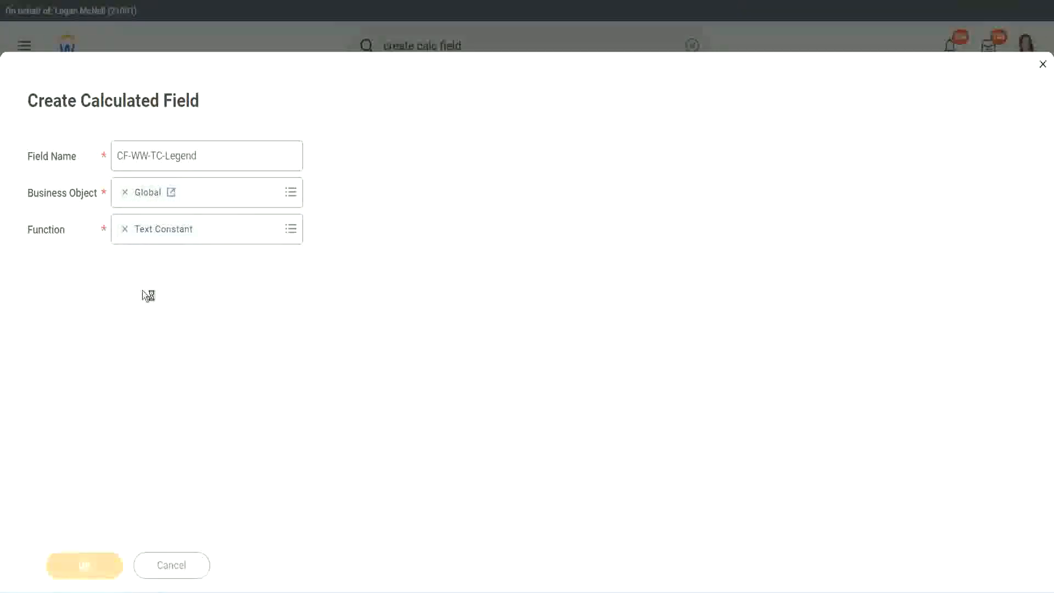
pyautogui.click(136, 312)
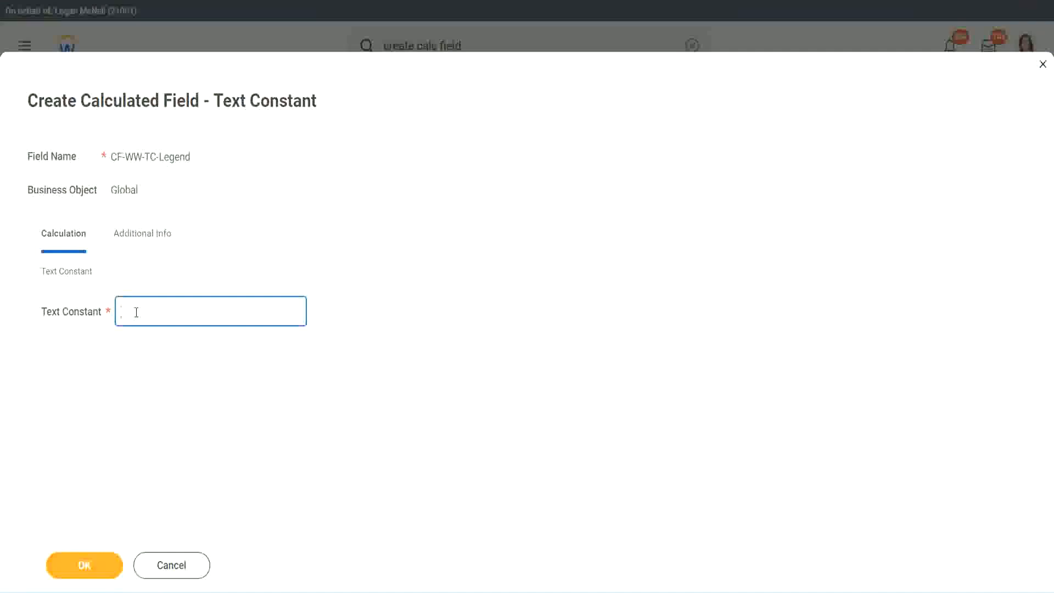
pyautogui.write('Legend')
pyautogui.click(88, 566)
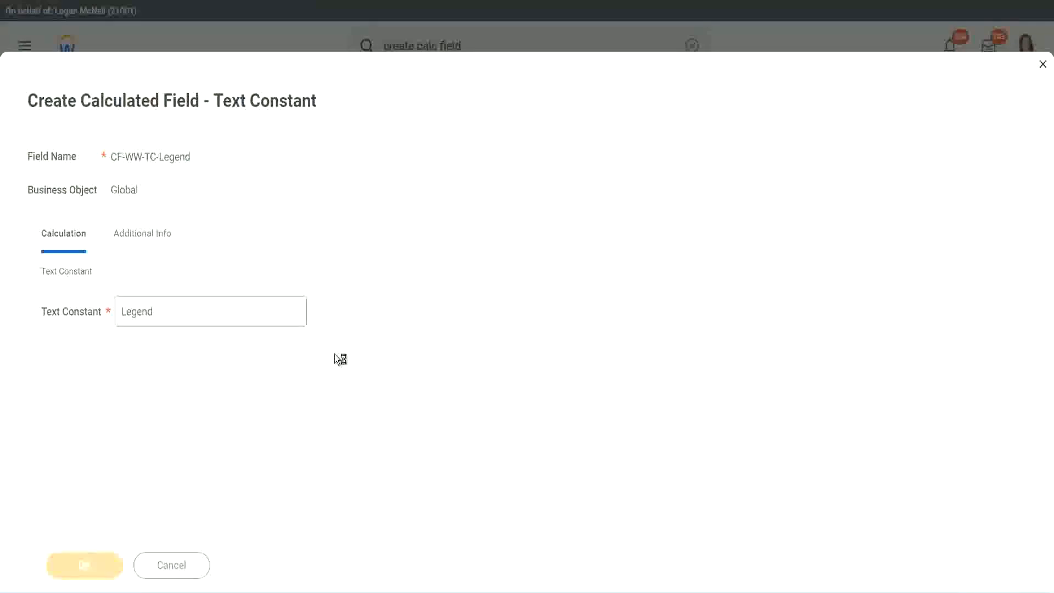
pyautogui.scroll(-3, 559, 295)
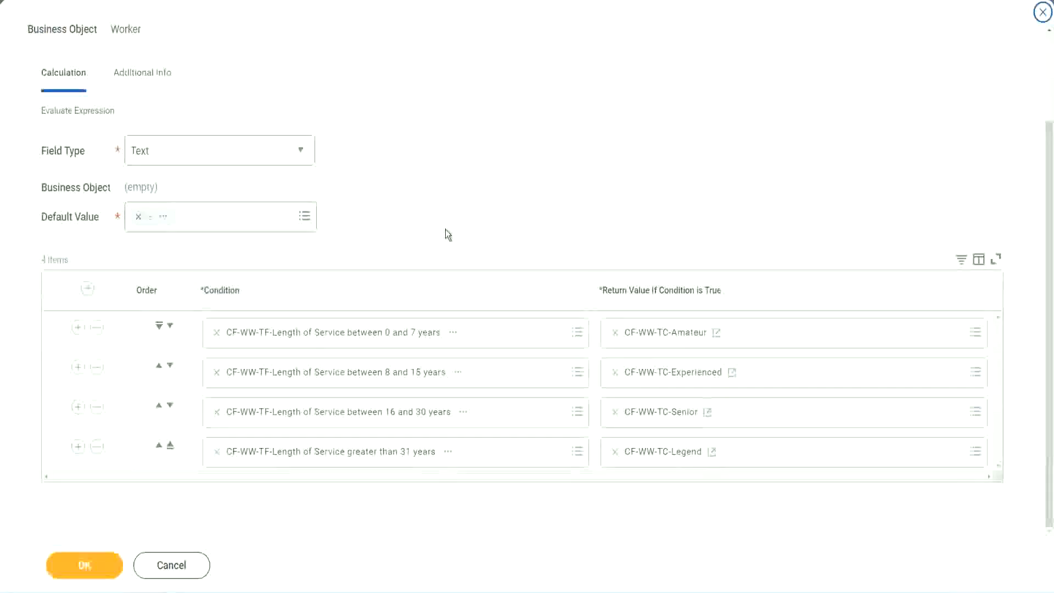
# Step: Review the four Evaluate Expression rows and save the Experience Bands calculated field
pyautogui.scroll(1, 446, 222)
pyautogui.scroll(1, 446, 219)
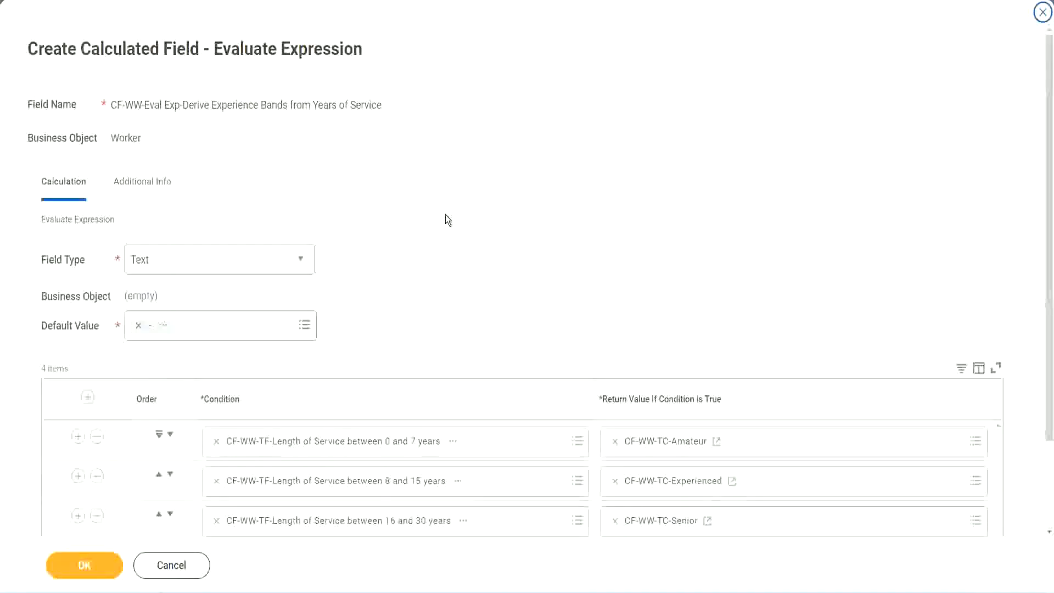
pyautogui.scroll(-2, 446, 215)
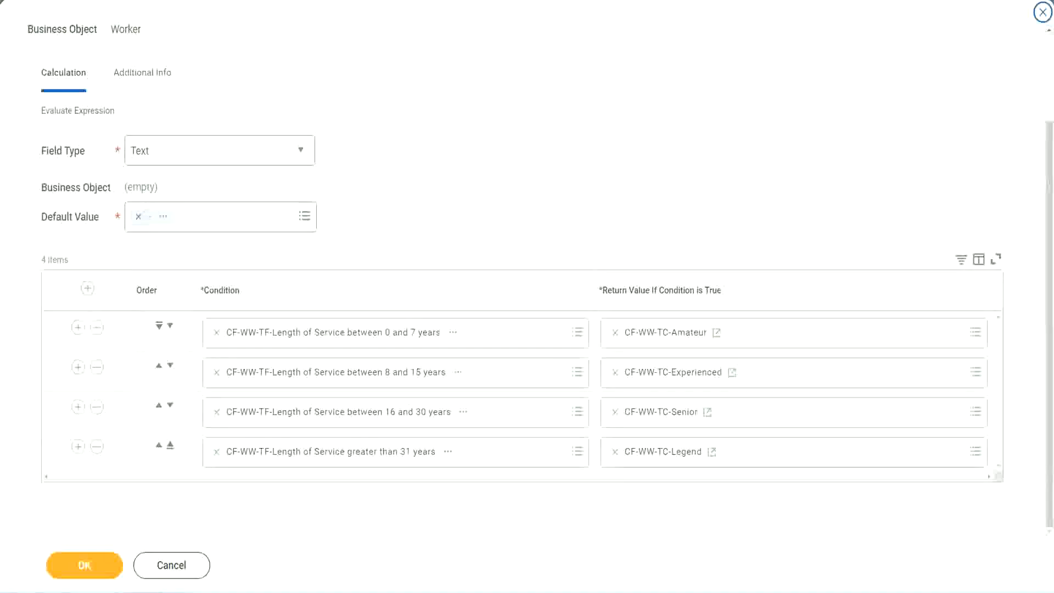
pyautogui.moveTo(675, 154); pyautogui.dragTo(684, 261)
pyautogui.moveTo(131, 94); pyautogui.dragTo(135, 132)
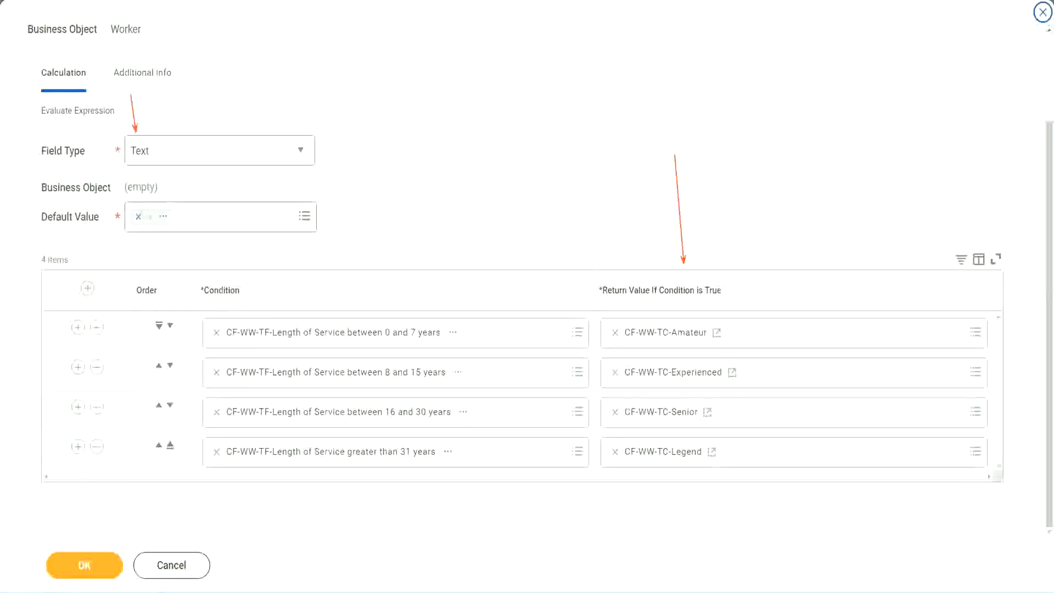
pyautogui.click(92, 562)
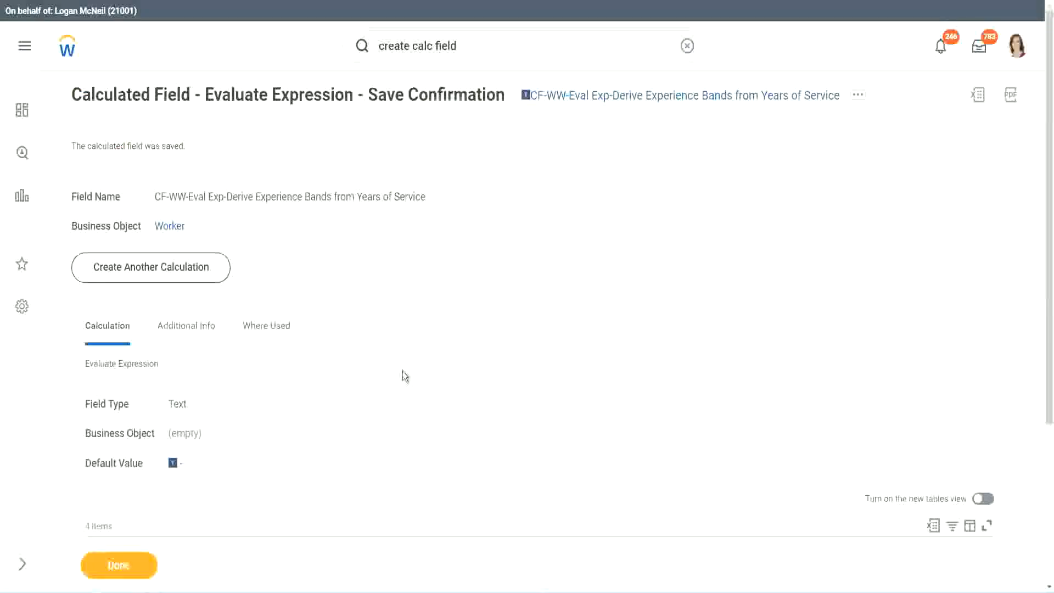
# Step: Copy the new calculated field's name from the save confirmation page
pyautogui.scroll(-4, 403, 369)
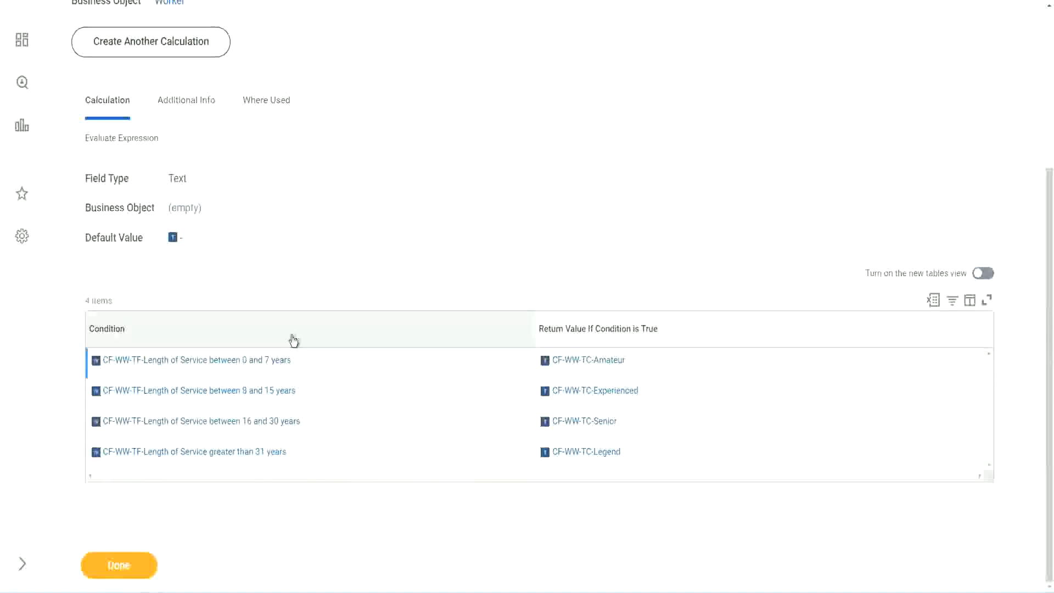
pyautogui.scroll(4, 291, 336)
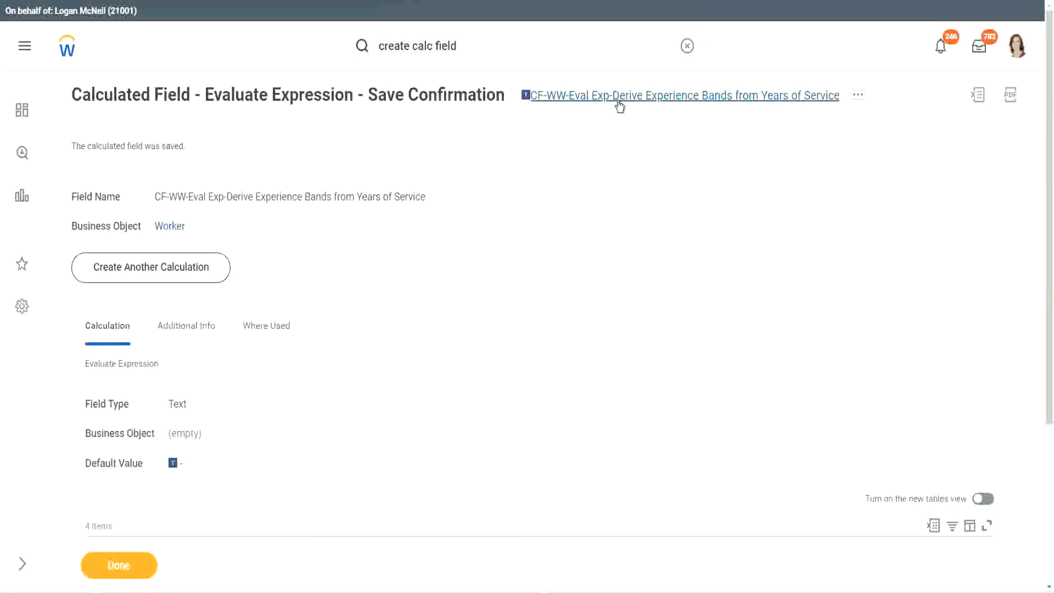
pyautogui.click(649, 166)
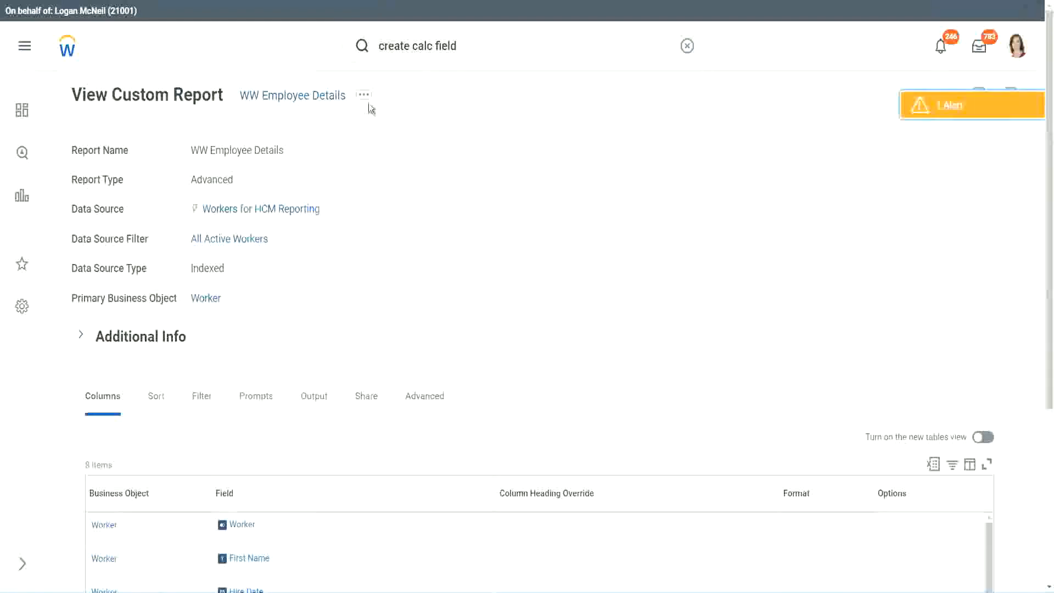
# Step: Edit the WW Employee Details report, adding a column row and removing the Years of Service substring column
pyautogui.click(365, 98)
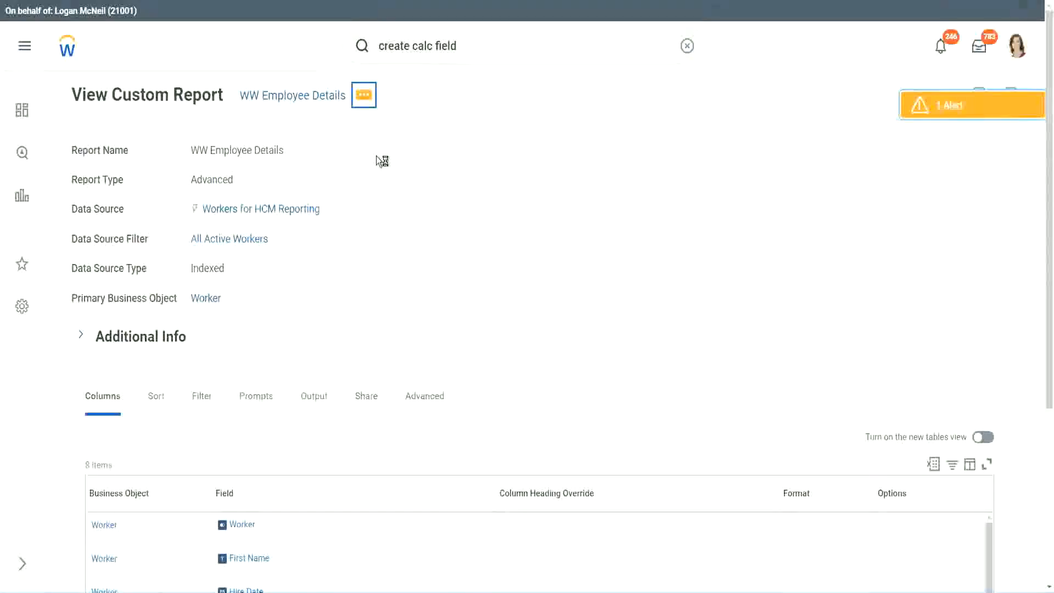
pyautogui.moveTo(430, 154)
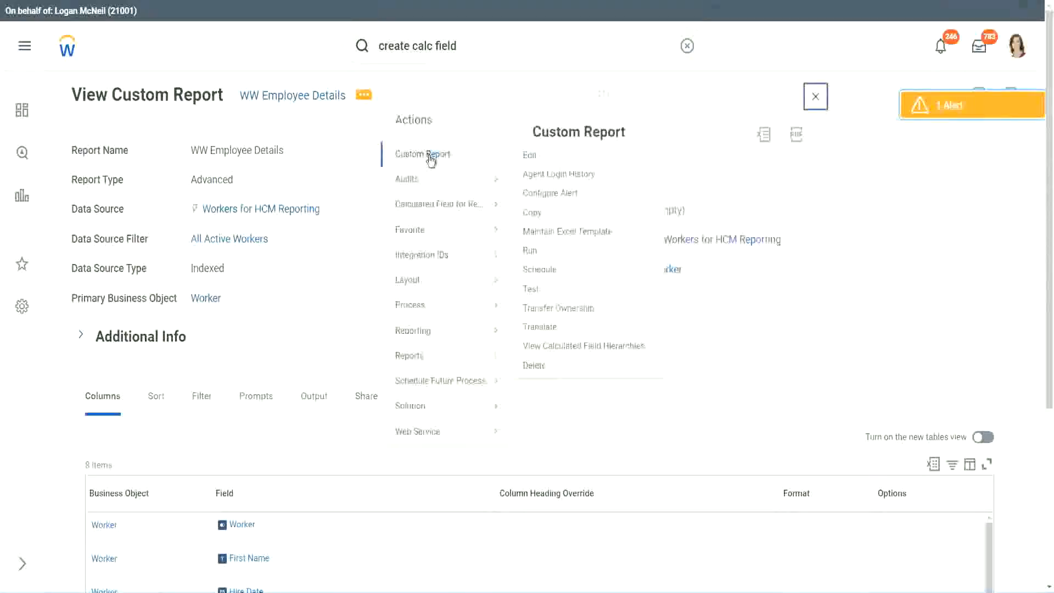
pyautogui.click(535, 157)
pyautogui.scroll(-4, 383, 236)
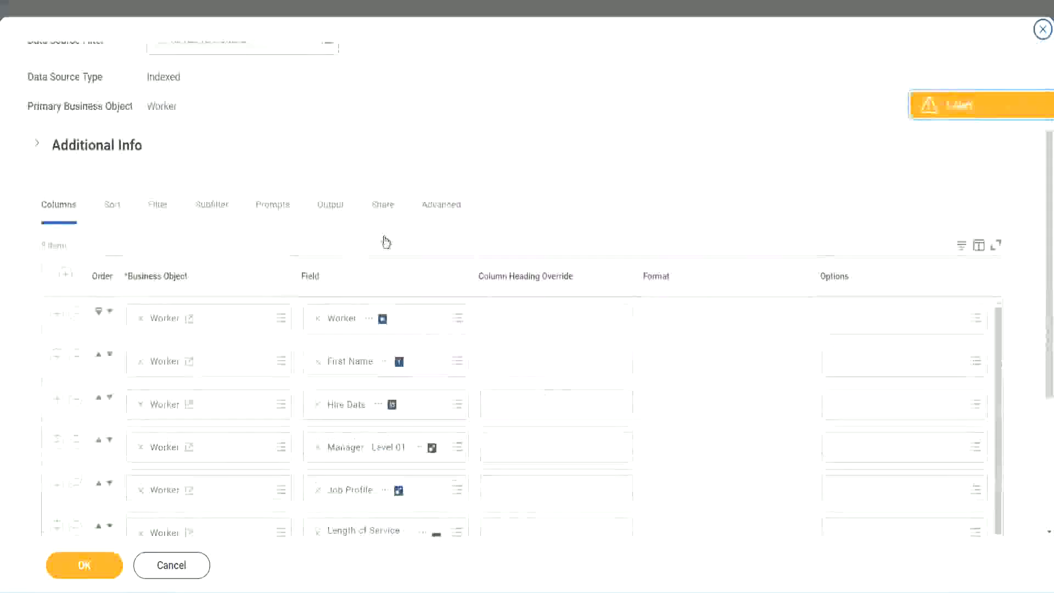
pyautogui.scroll(-2, 386, 242)
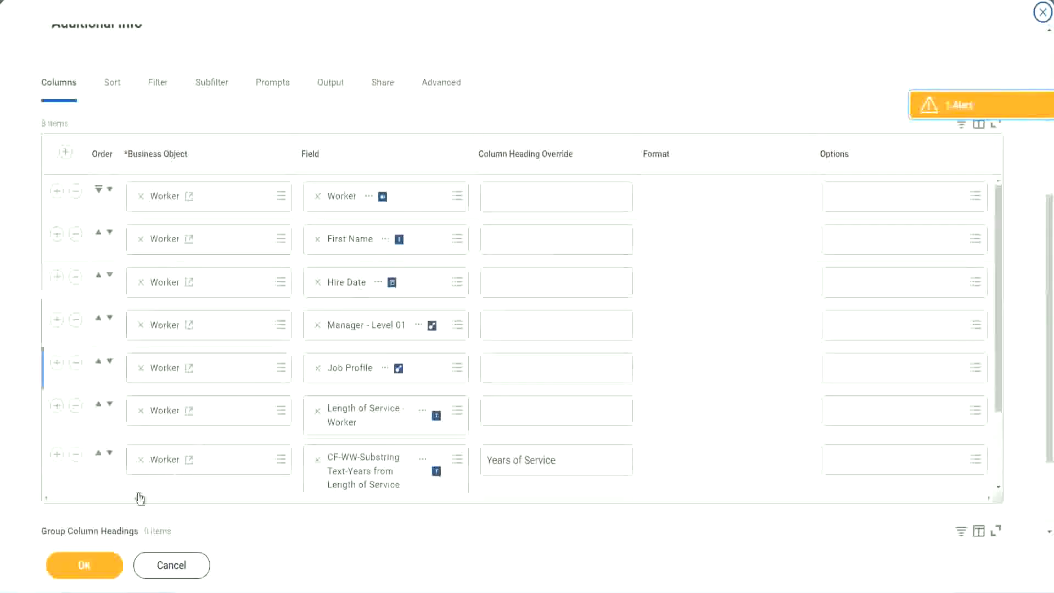
pyautogui.click(57, 455)
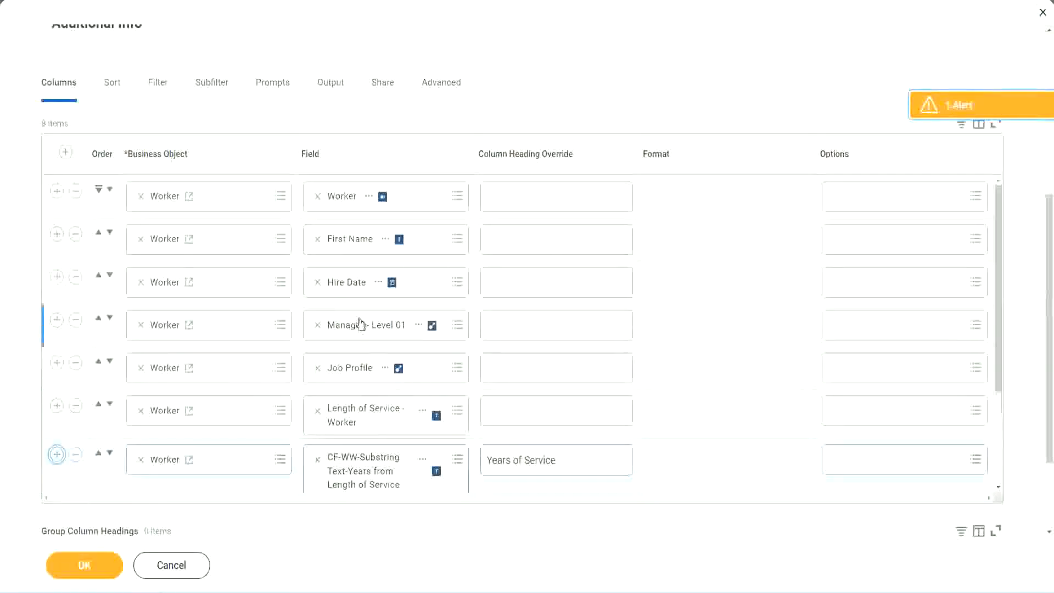
pyautogui.scroll(-3, 493, 355)
pyautogui.scroll(-2, 179, 411)
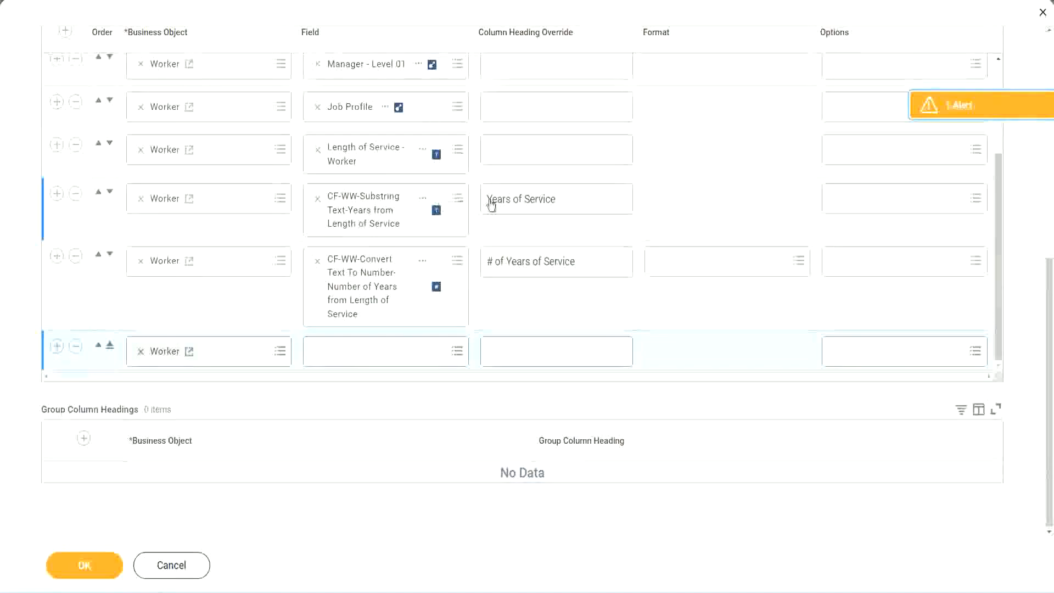
pyautogui.click(76, 194)
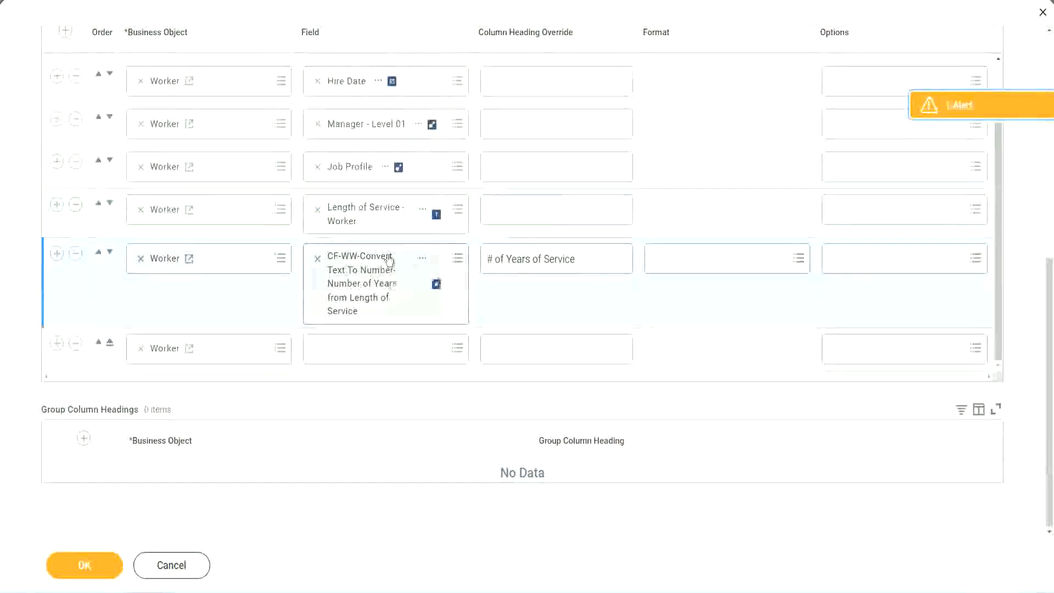
# Step: Set the new column to CF-WW-Eval Exp-Derive Experience Bands from Years of Service, headed 'Experience Bands', and save
pyautogui.click(345, 347)
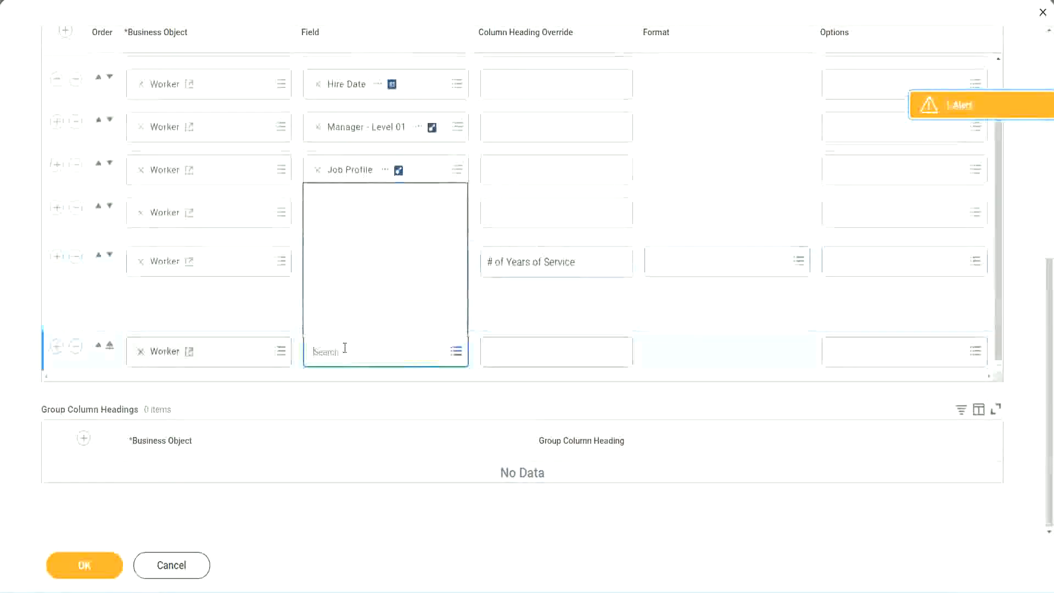
pyautogui.hotkey('ctrl', 'v')
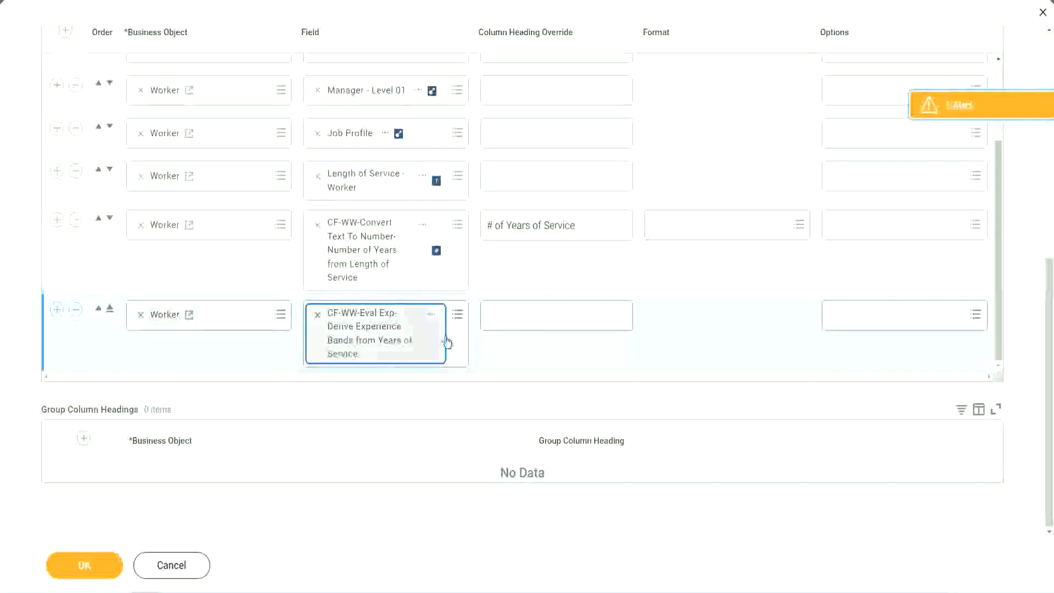
pyautogui.click(538, 316)
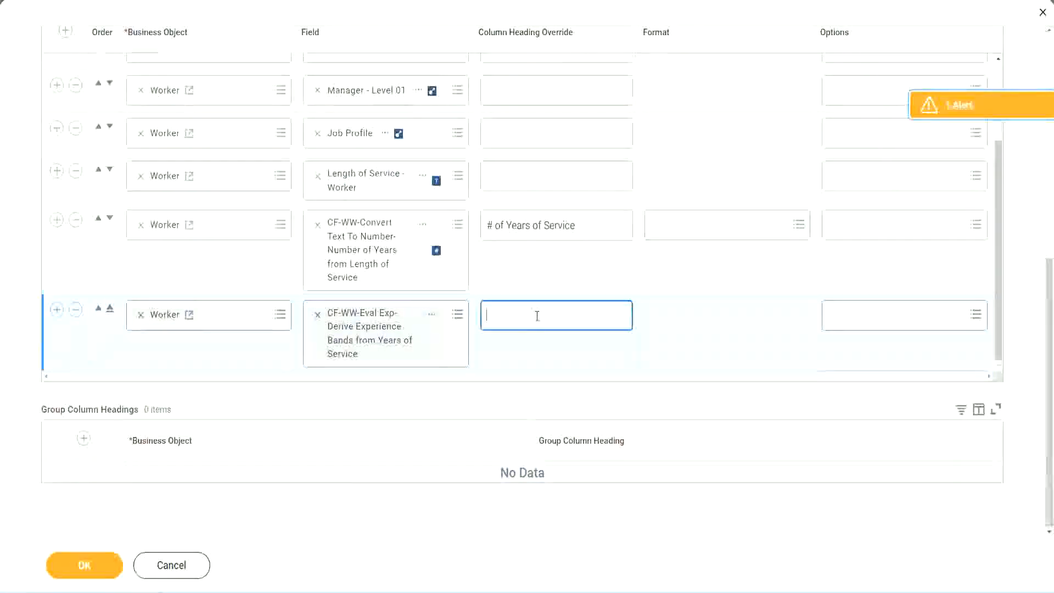
pyautogui.write('Expe')
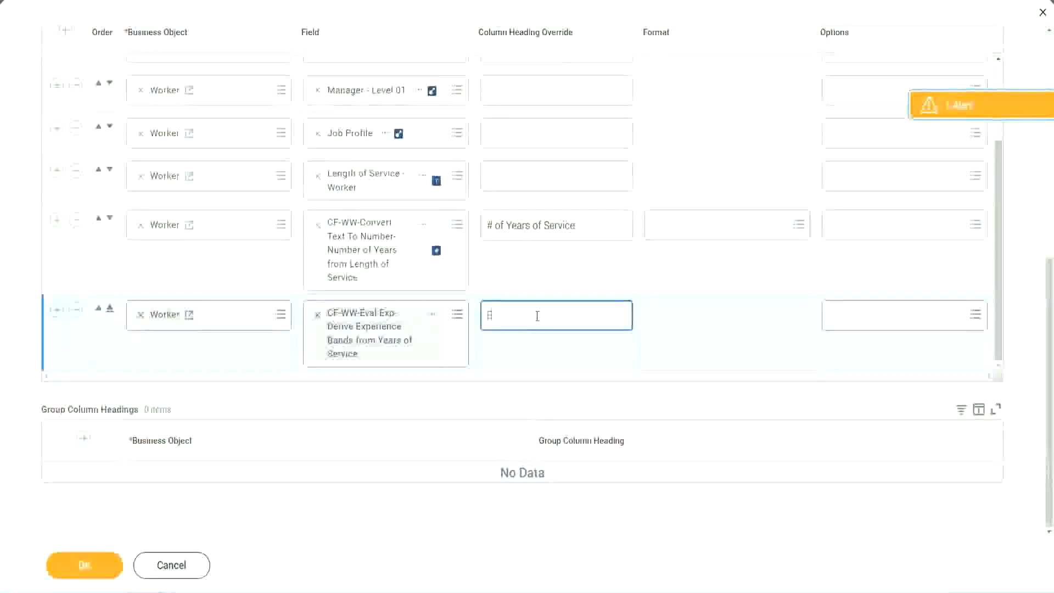
pyautogui.write('rience')
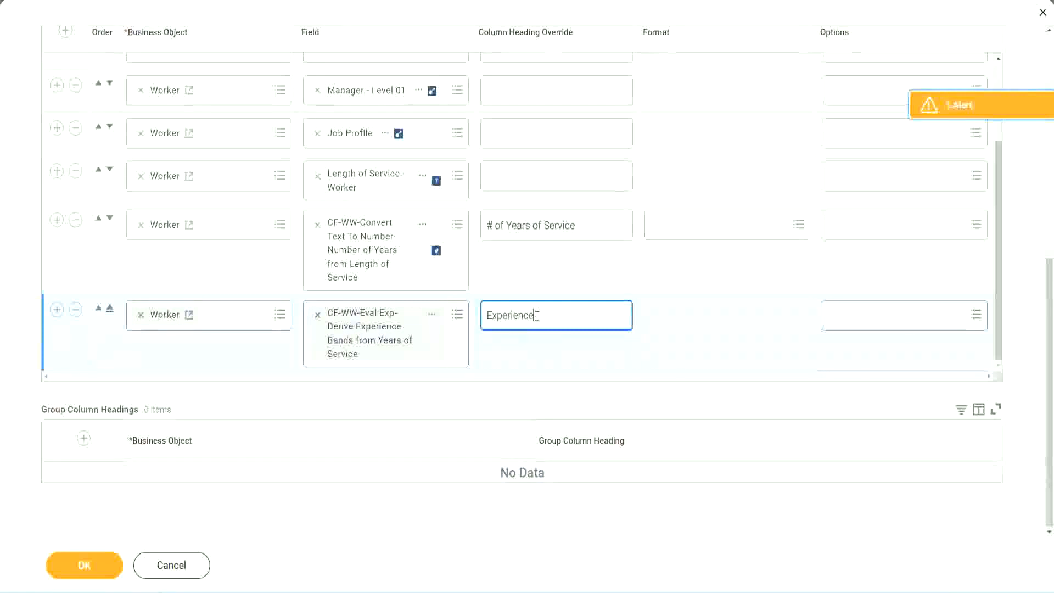
pyautogui.write(' Bands')
pyautogui.click(101, 568)
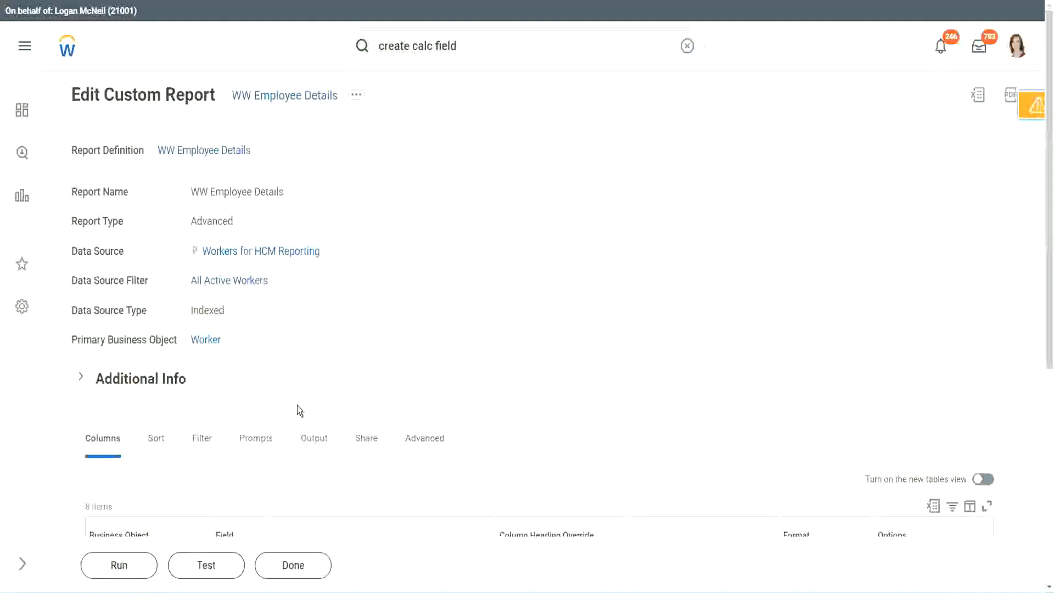
# Step: Run WW Employee Details without prompts and inspect the first worker's 22 years of service
pyautogui.scroll(-5, 328, 371)
pyautogui.click(122, 565)
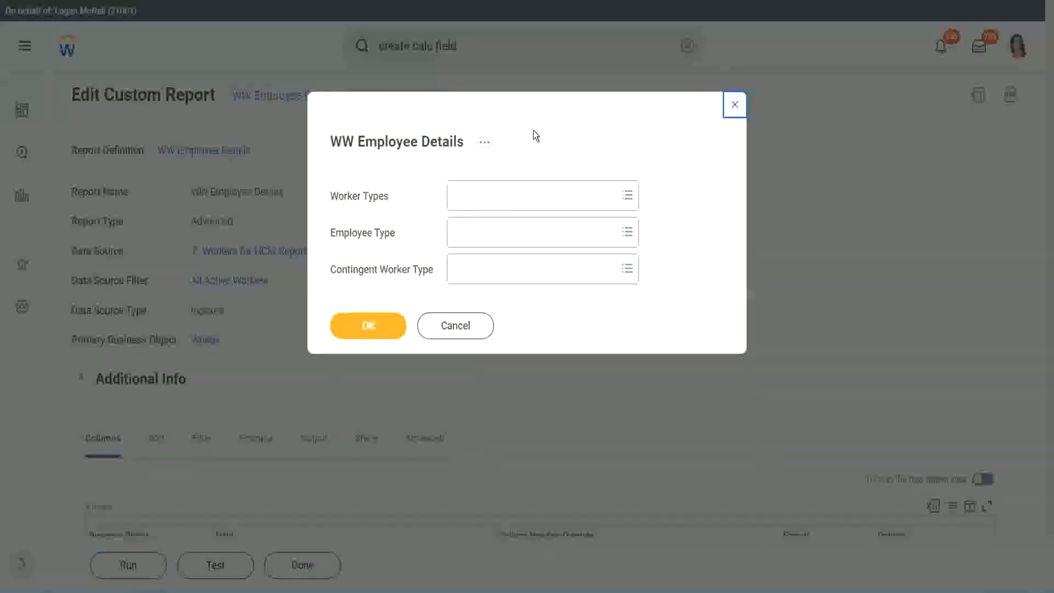
pyautogui.click(367, 324)
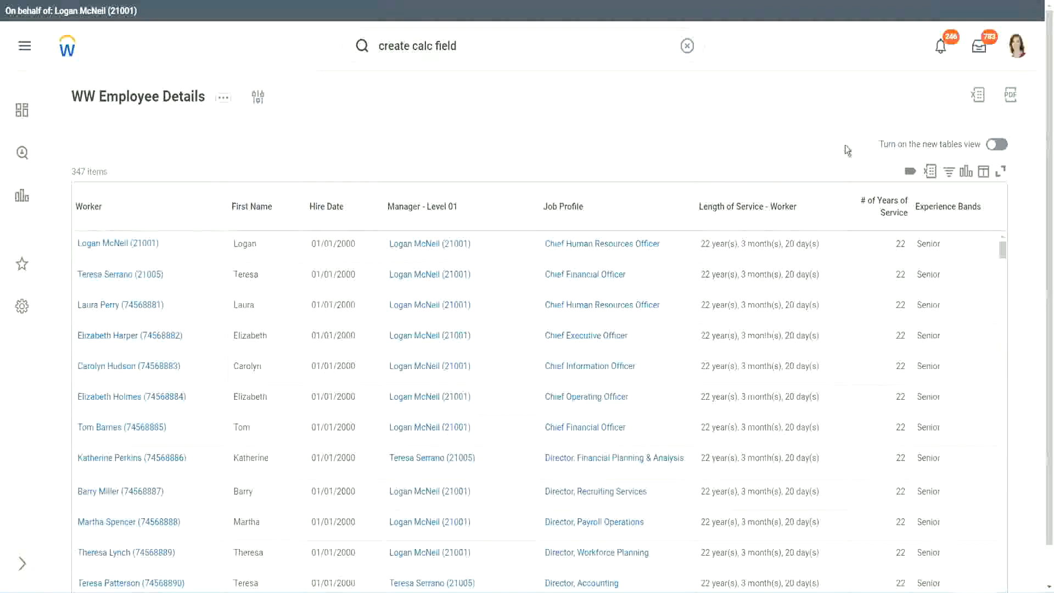
pyautogui.scroll(-1, 856, 159)
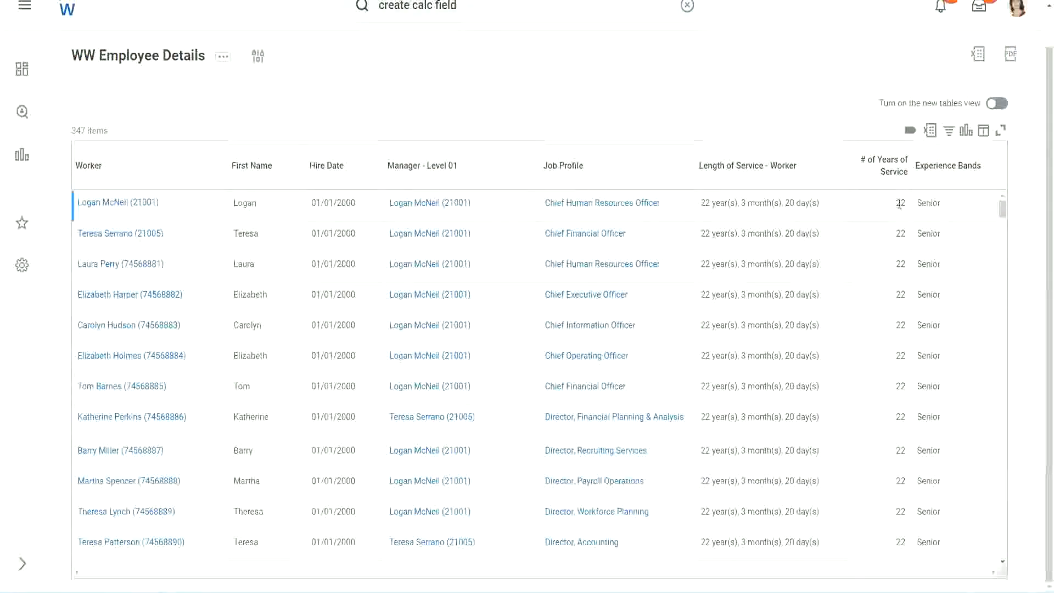
pyautogui.doubleClick(900, 203)
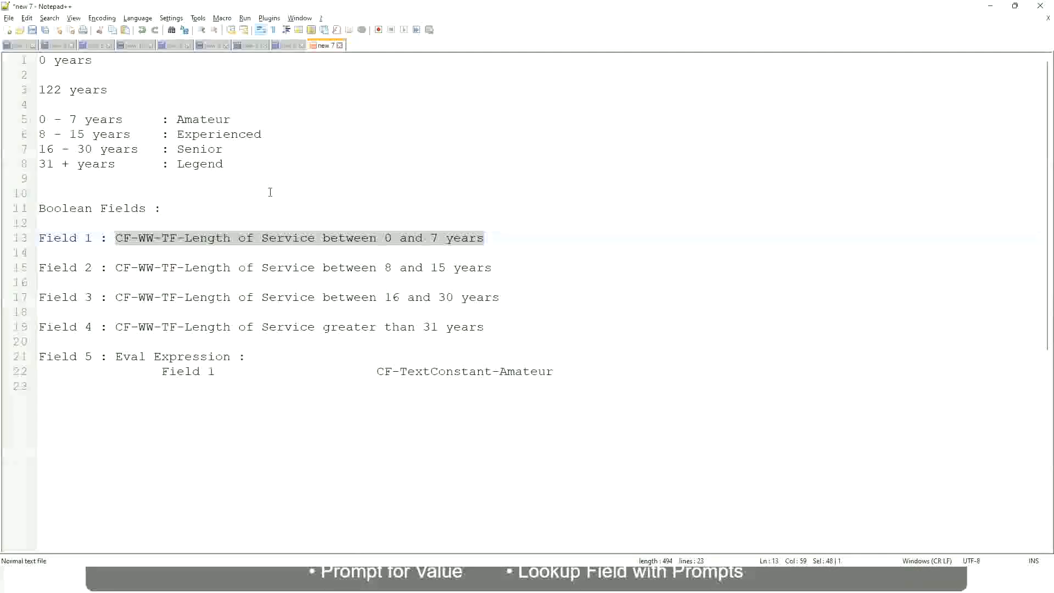
# Step: Highlight the '16 - 30' range and the 'Senior' band name on line 7 of the notes
pyautogui.click(270, 192)
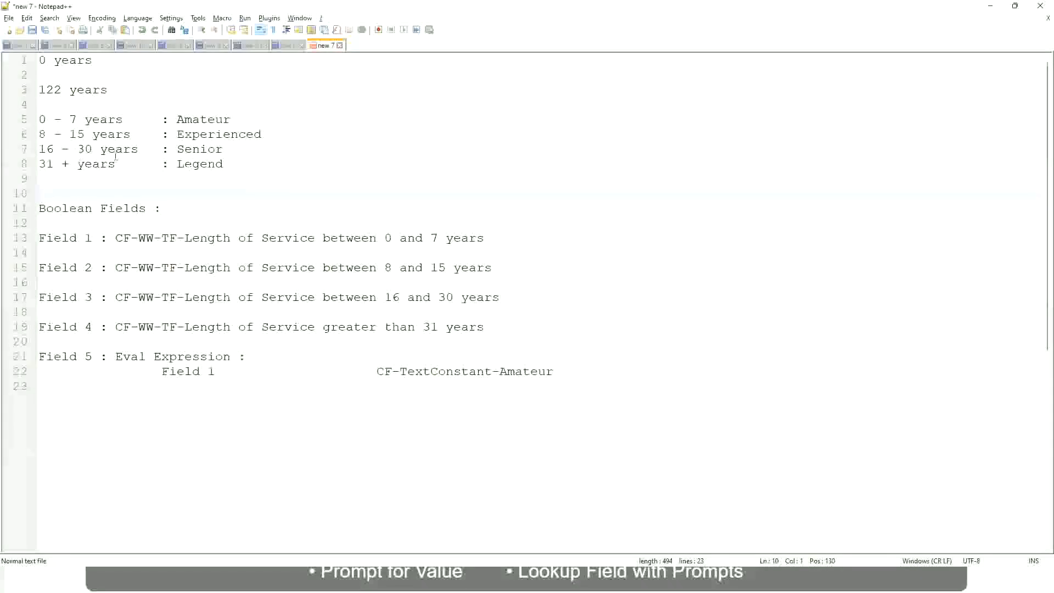
pyautogui.click(178, 148)
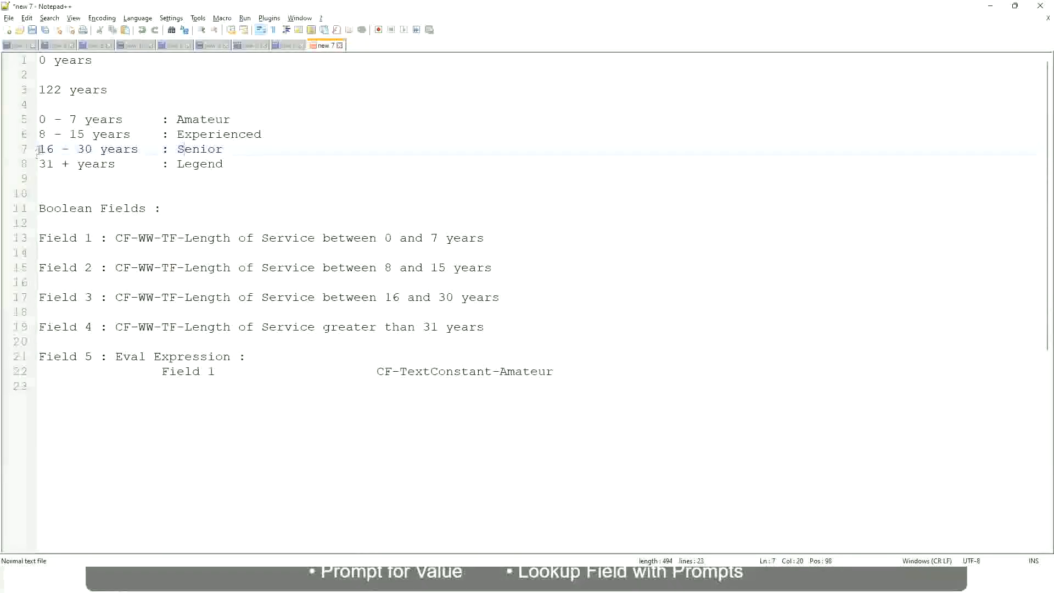
pyautogui.moveTo(38, 149); pyautogui.dragTo(100, 149)
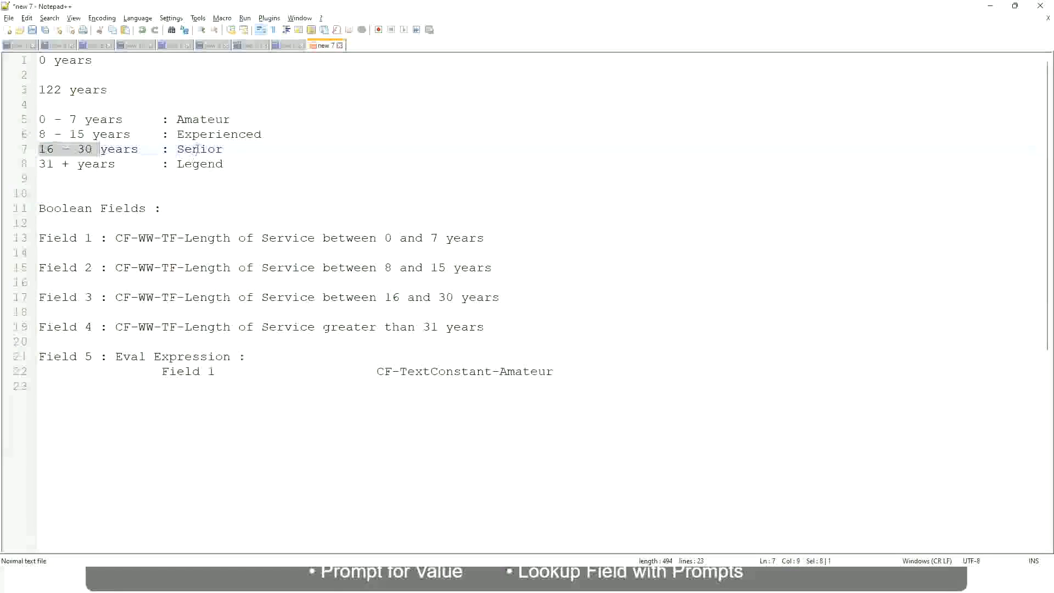
pyautogui.doubleClick(196, 149)
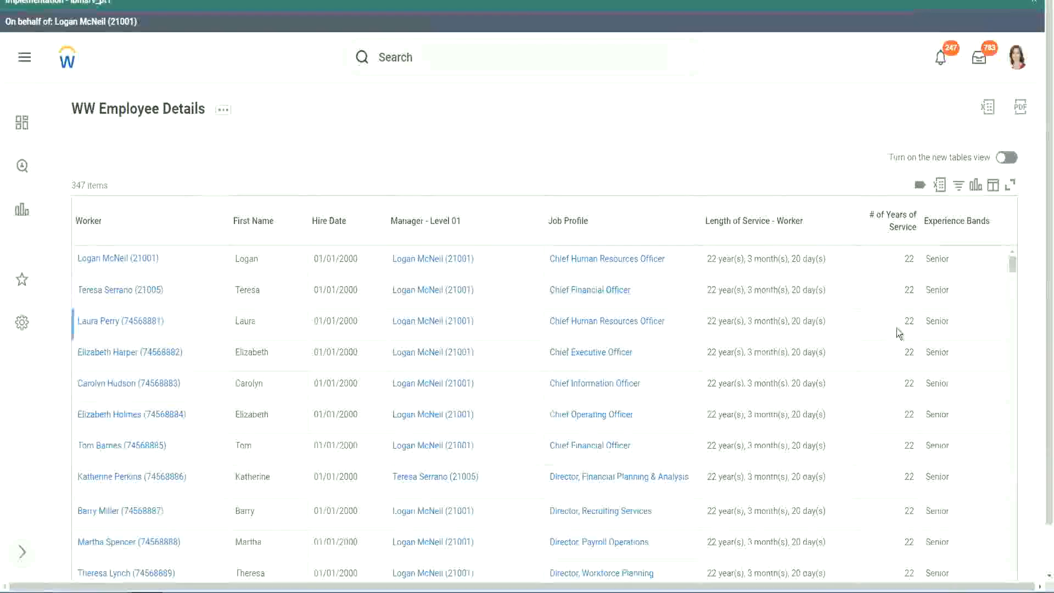
pyautogui.scroll(-3, 897, 329)
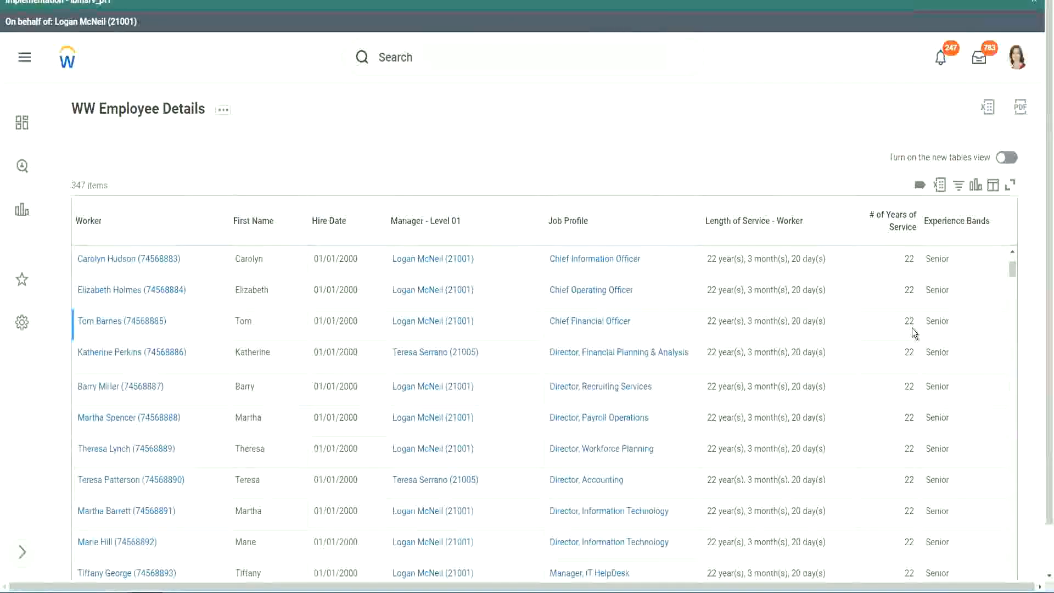
pyautogui.scroll(-5, 911, 329)
pyautogui.scroll(-5, 921, 367)
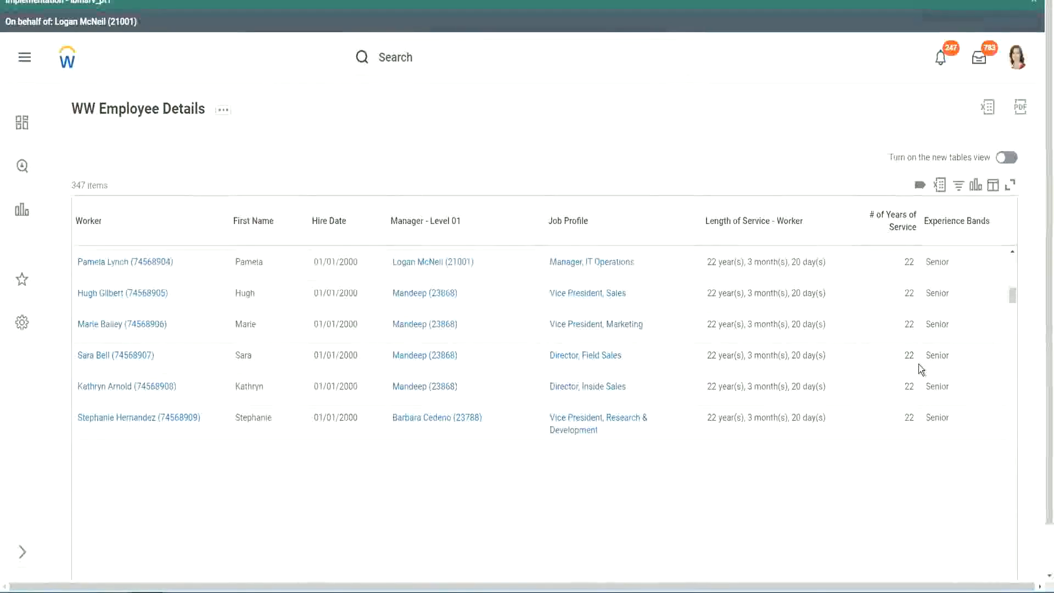
pyautogui.scroll(-2, 934, 377)
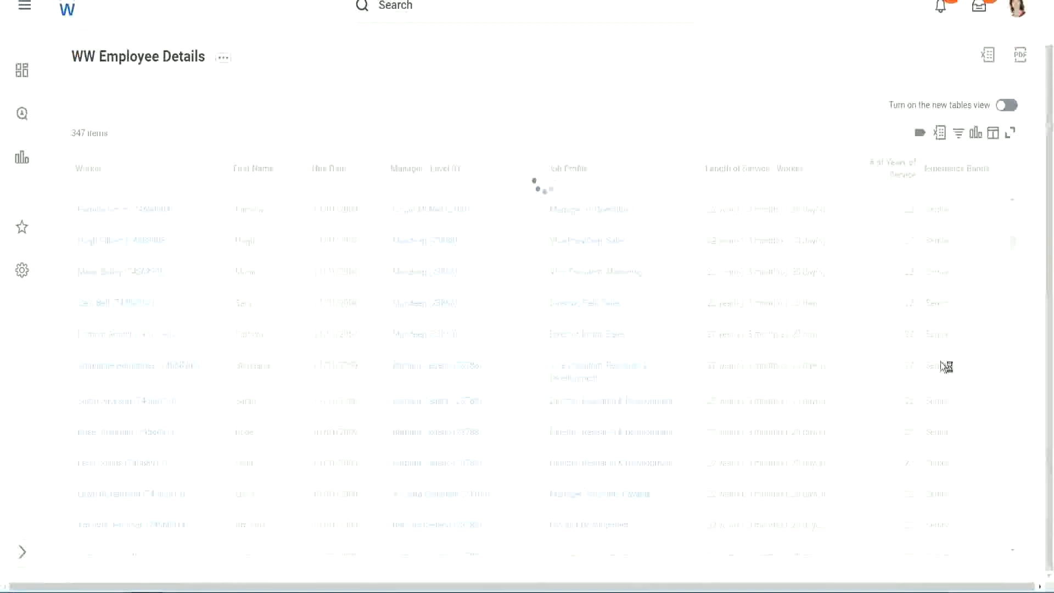
pyautogui.scroll(-5, 976, 308)
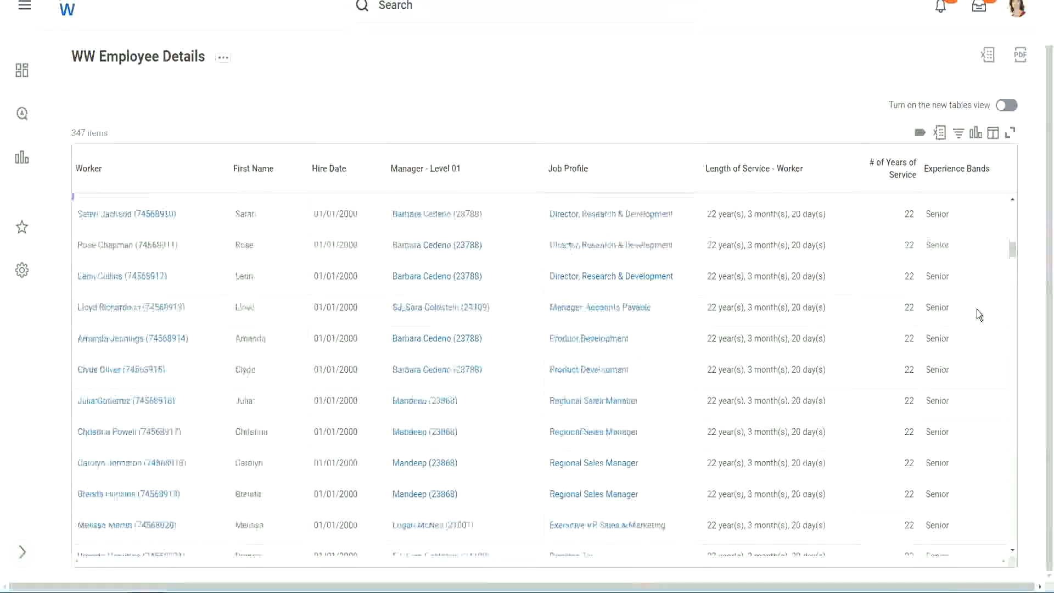
pyautogui.scroll(-3, 977, 310)
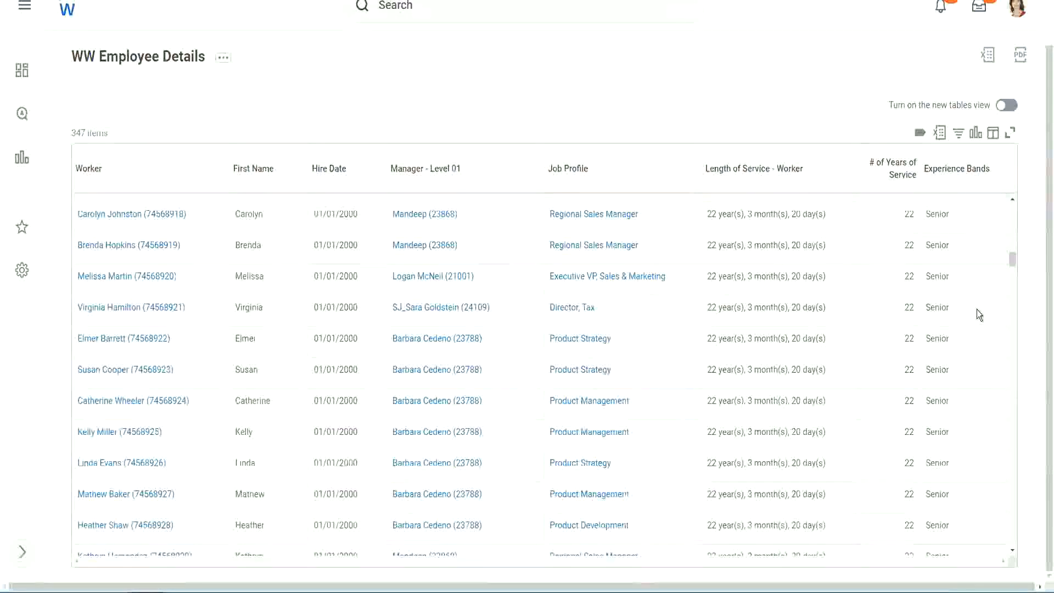
pyautogui.scroll(-8, 977, 308)
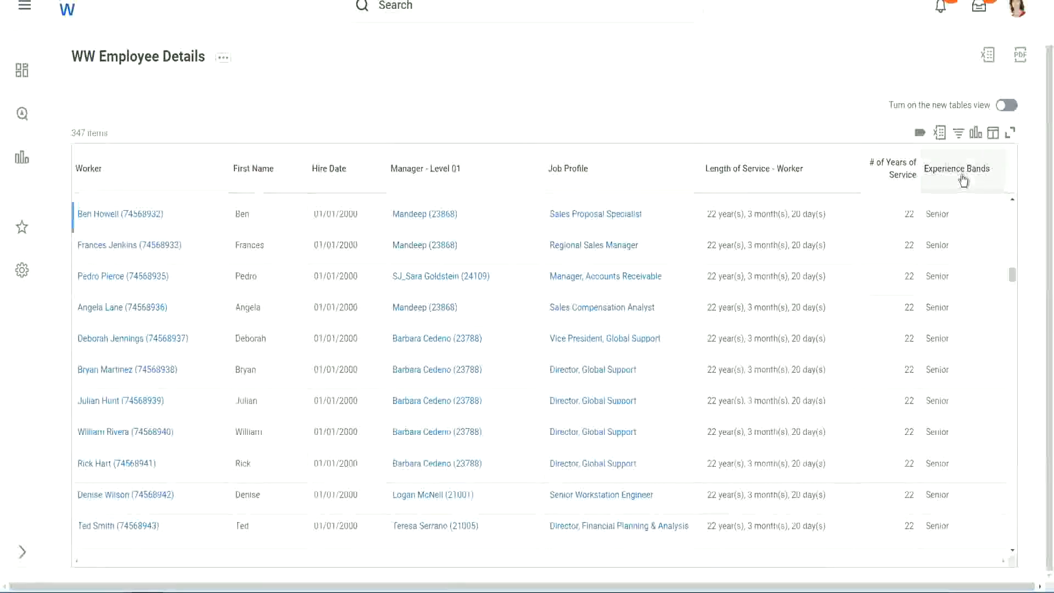
# Step: Filter the Experience Bands column on values containing 'Amate'
pyautogui.click(962, 179)
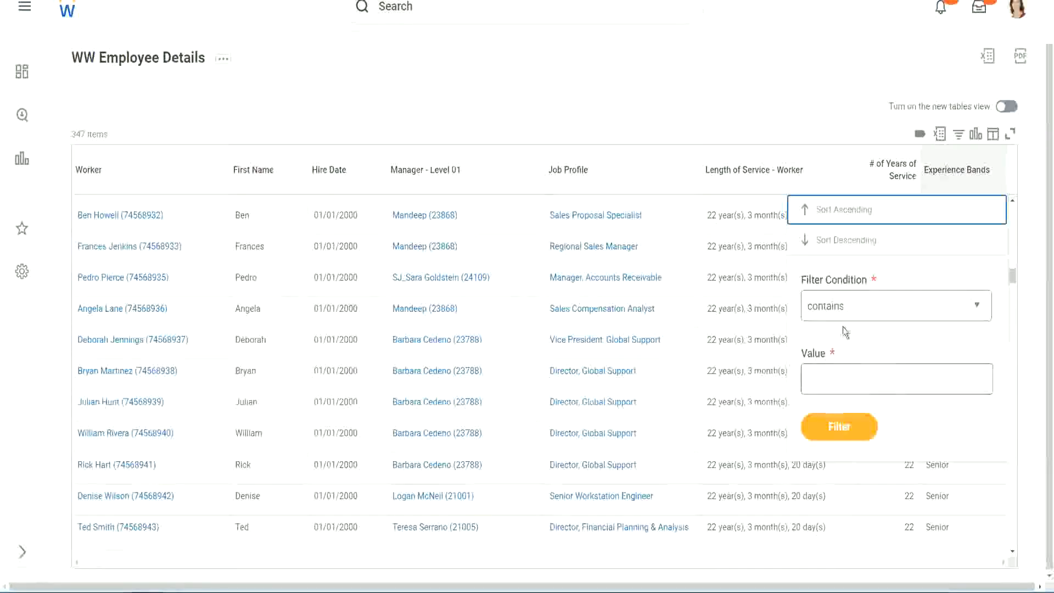
pyautogui.click(835, 370)
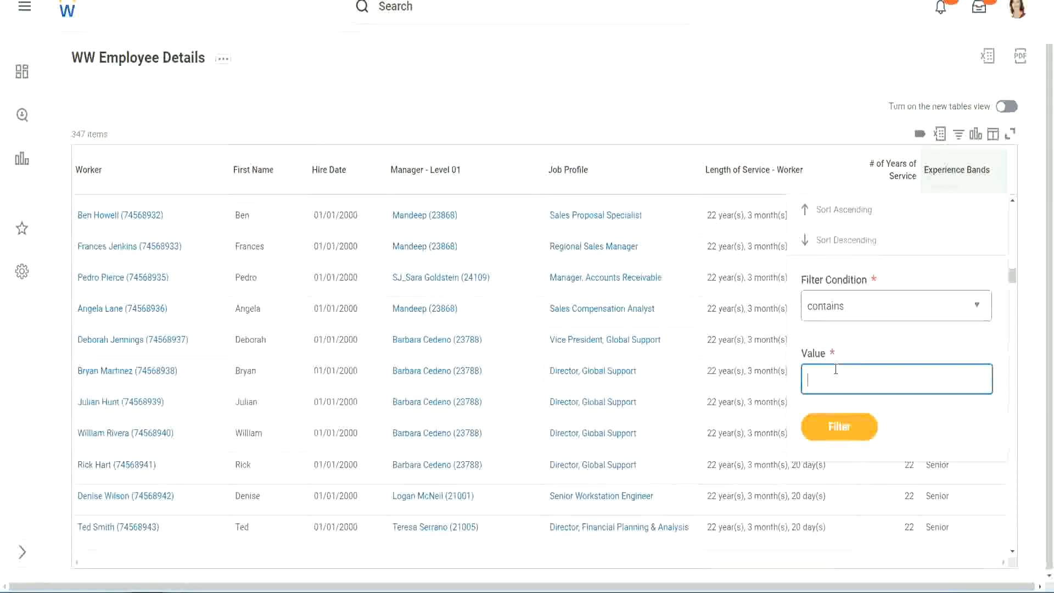
pyautogui.write('Amateur')
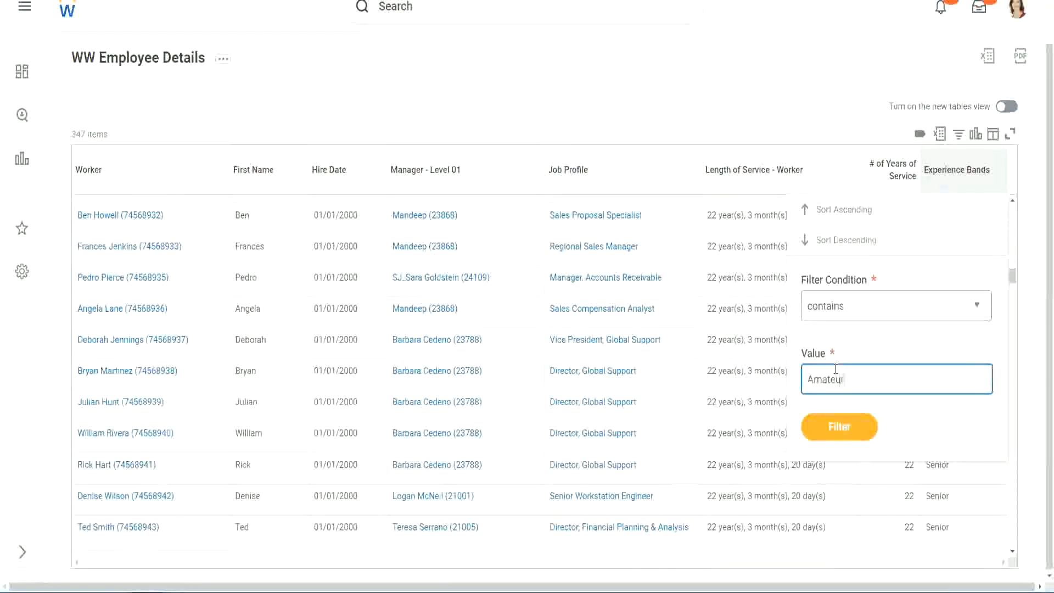
pyautogui.click(836, 427)
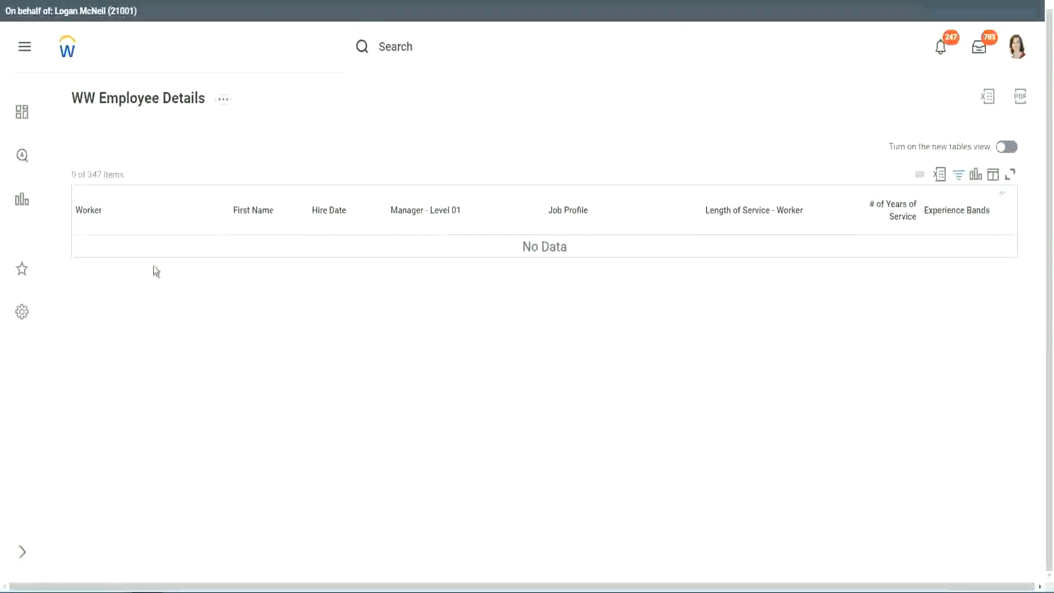
# Step: Replace the Experience Bands filter value with Legend and reapply the filter
pyautogui.click(954, 211)
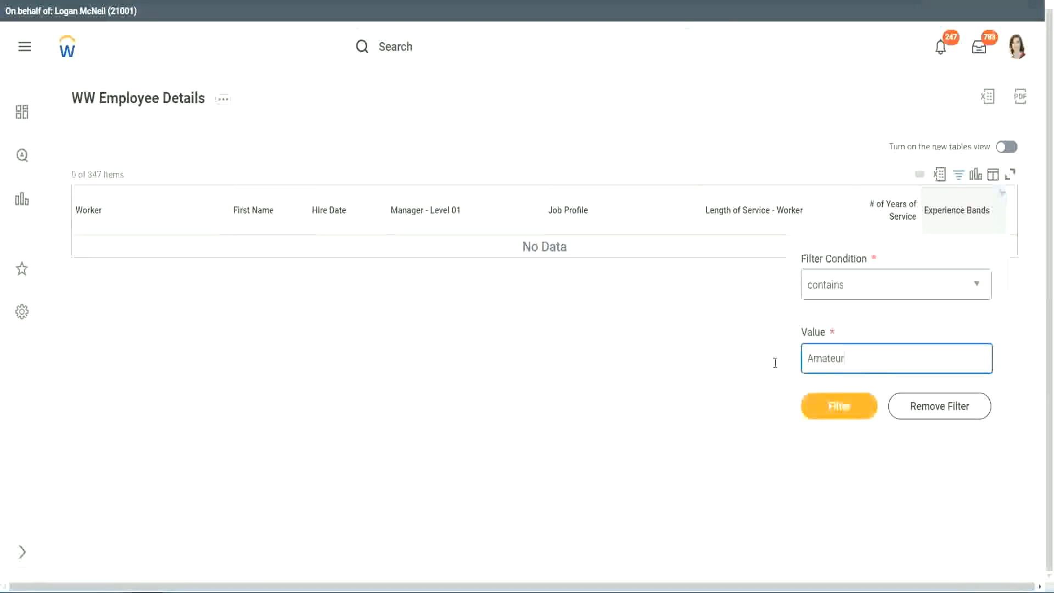
pyautogui.hotkey('ctrl', 'a')
pyautogui.click(847, 403)
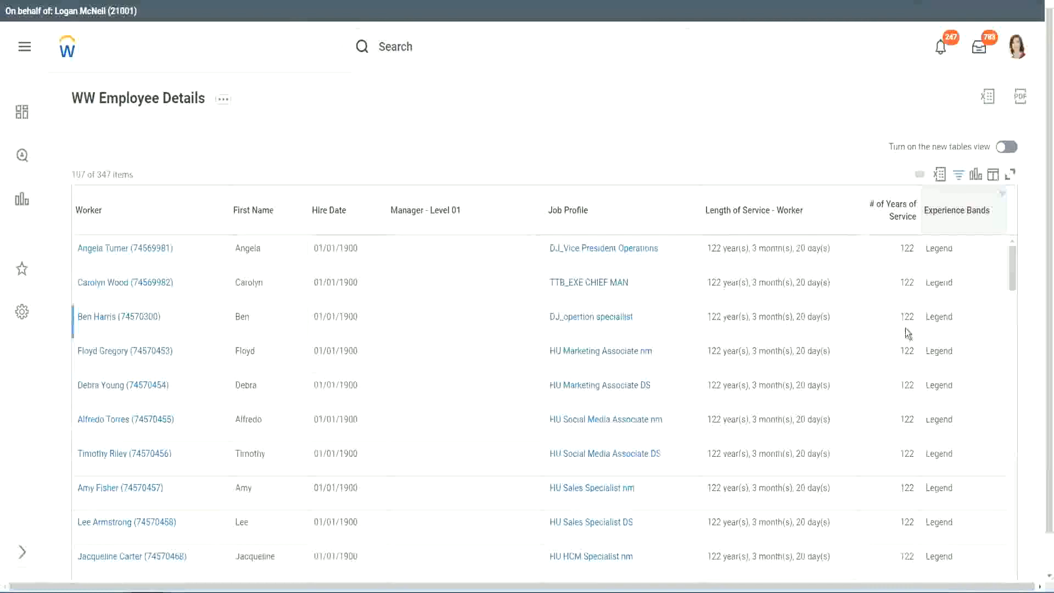
pyautogui.scroll(-10, 905, 328)
pyautogui.scroll(-5, 904, 327)
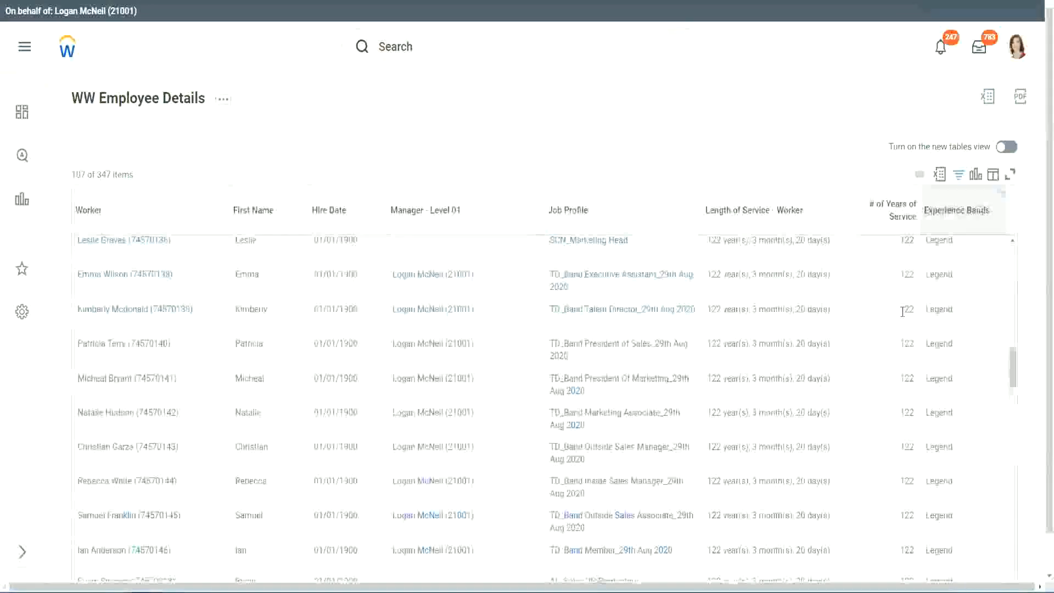
pyautogui.scroll(-10, 902, 313)
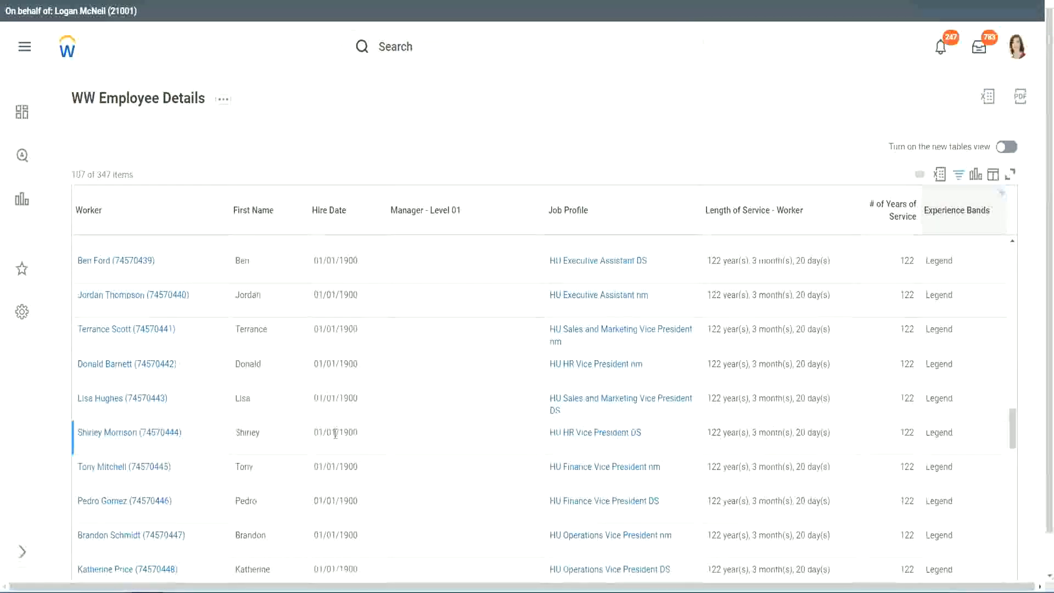
pyautogui.doubleClick(345, 433)
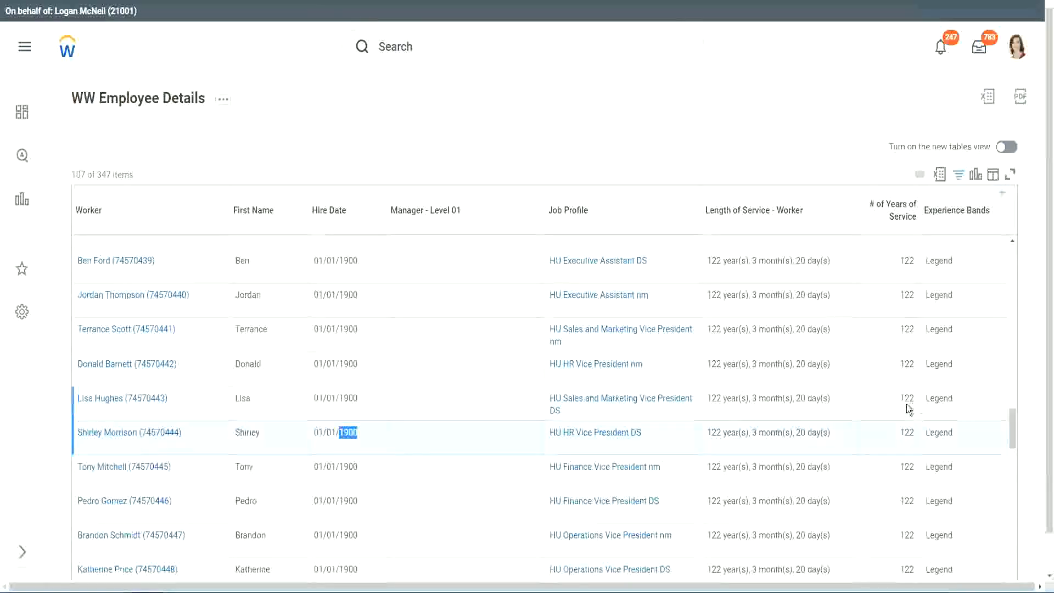
pyautogui.scroll(-2, 900, 410)
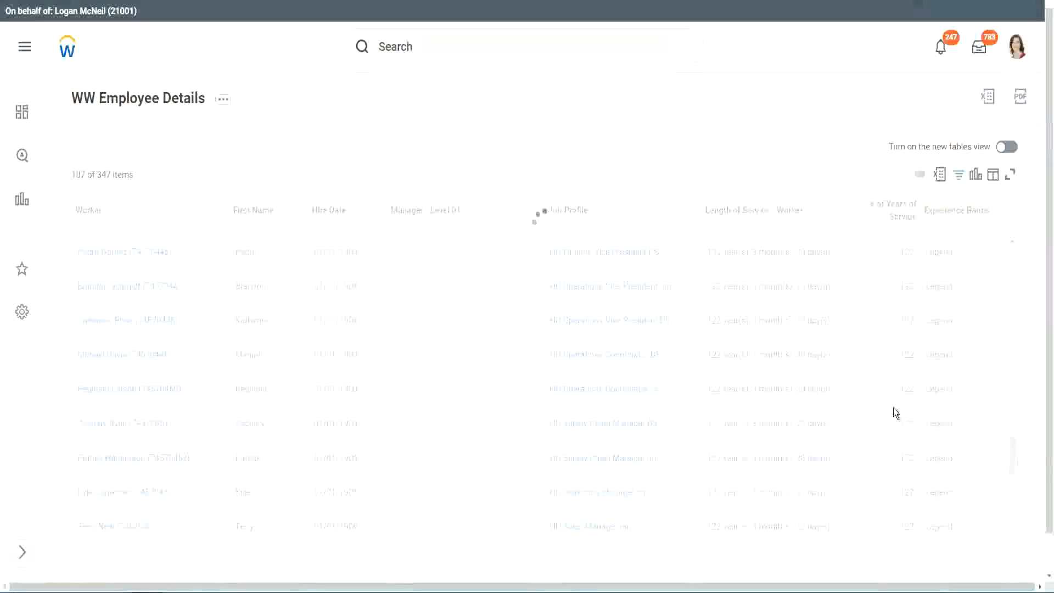
pyautogui.scroll(-3, 894, 407)
pyautogui.scroll(-5, 893, 407)
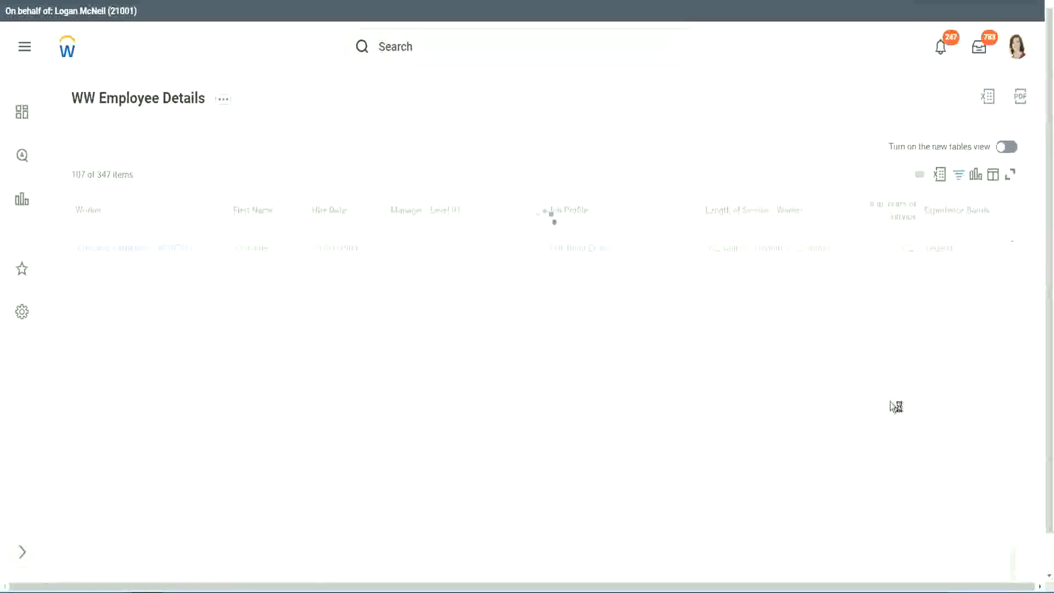
pyautogui.scroll(-2, 878, 361)
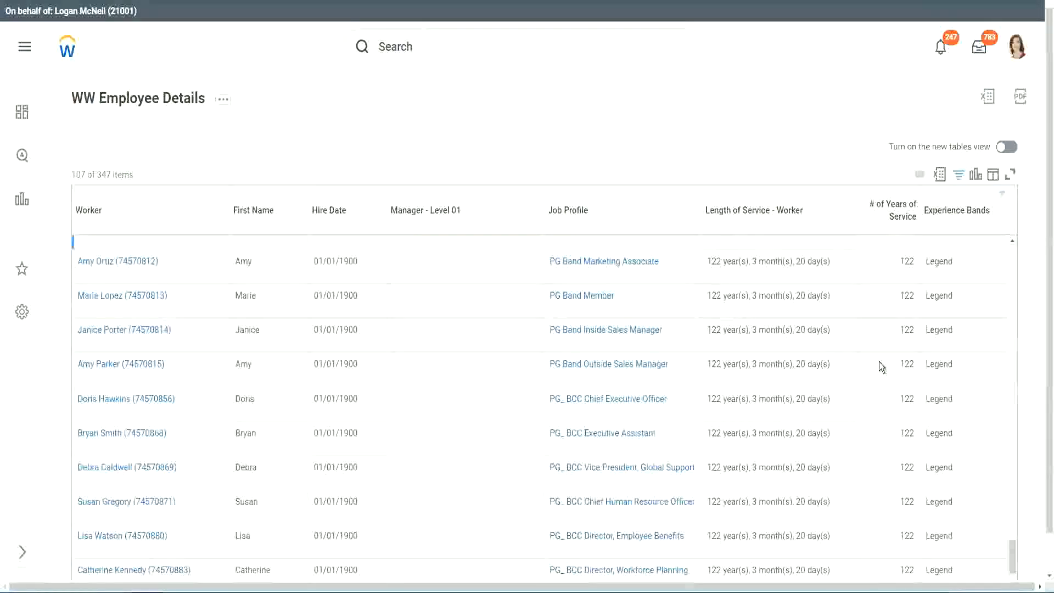
pyautogui.scroll(-2, 881, 367)
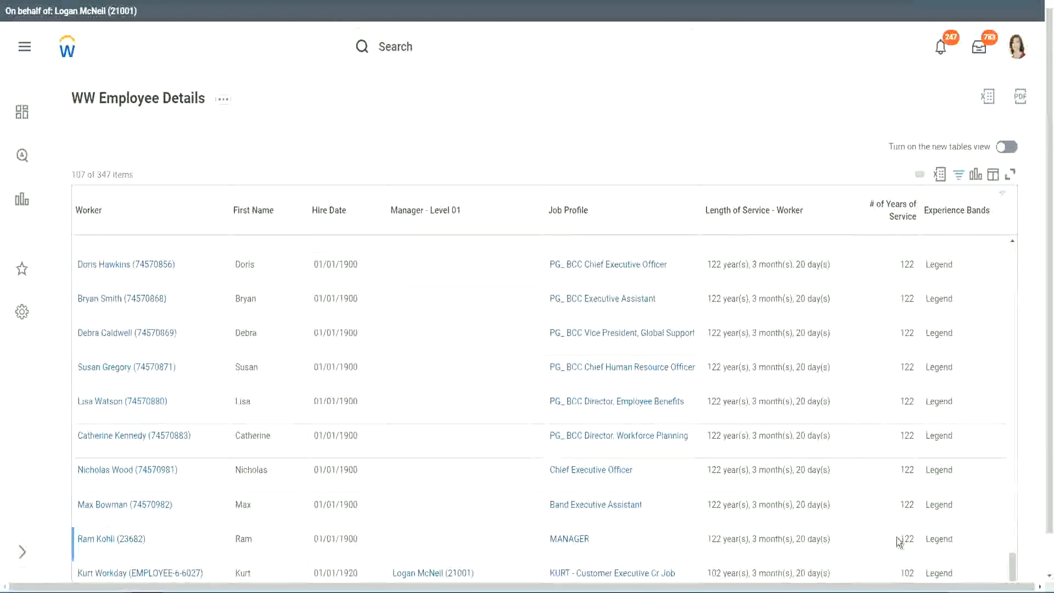
pyautogui.doubleClick(905, 571)
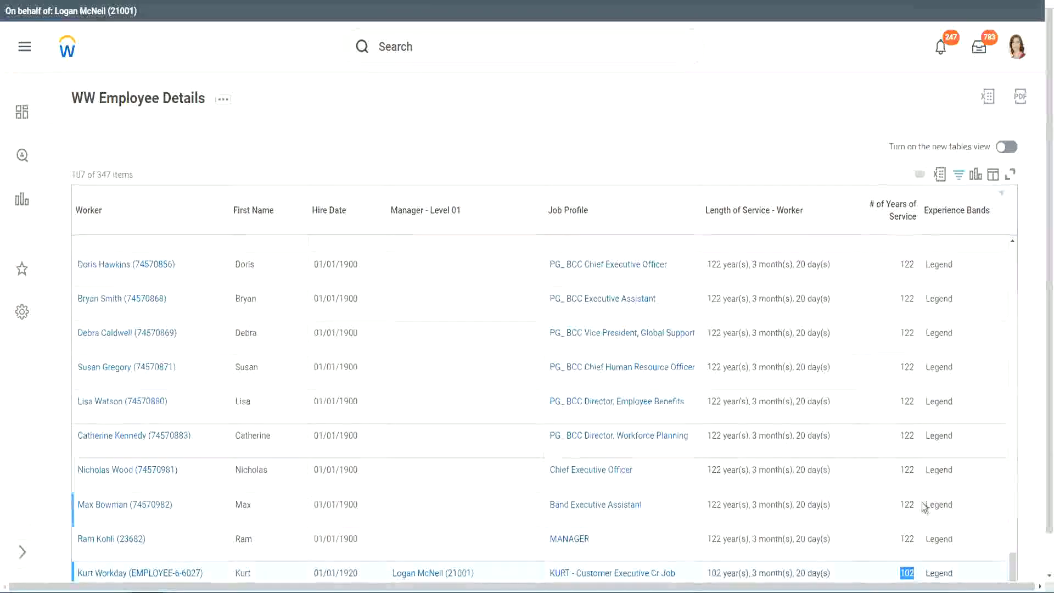
pyautogui.moveTo(905, 469); pyautogui.dragTo(915, 470)
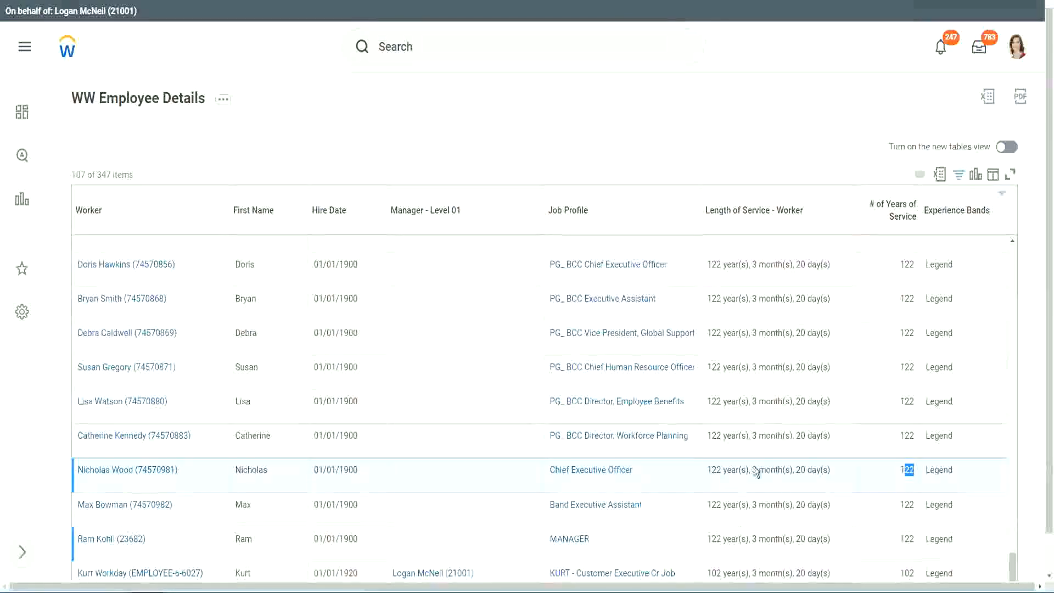
pyautogui.click(884, 437)
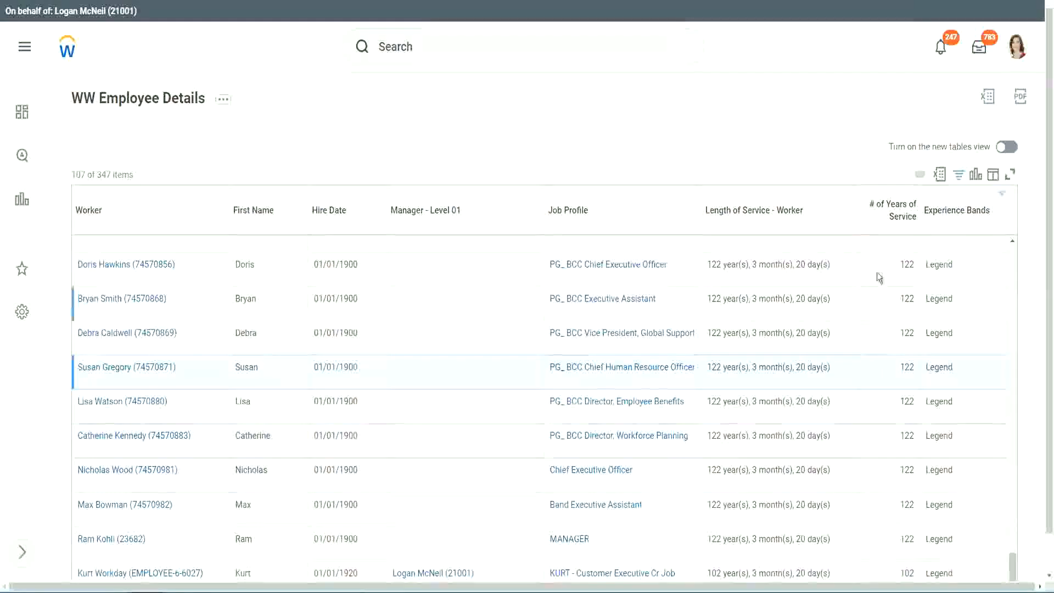
# Step: Replace the Legend filter value on Experience Bands with 'Experienced' and reapply the filter
pyautogui.click(963, 216)
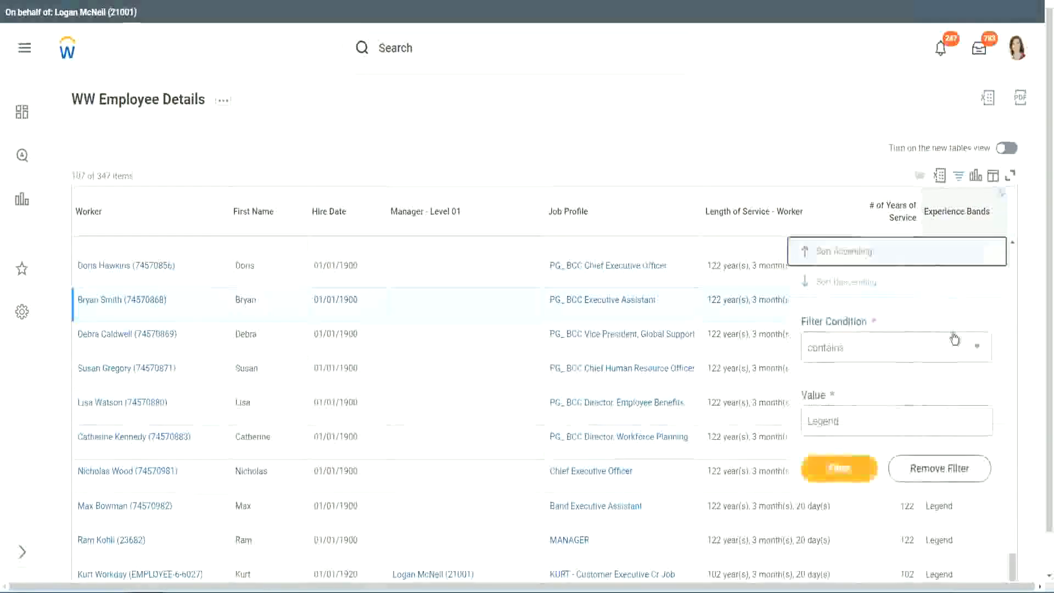
pyautogui.click(859, 421)
pyautogui.moveTo(859, 422); pyautogui.dragTo(725, 424)
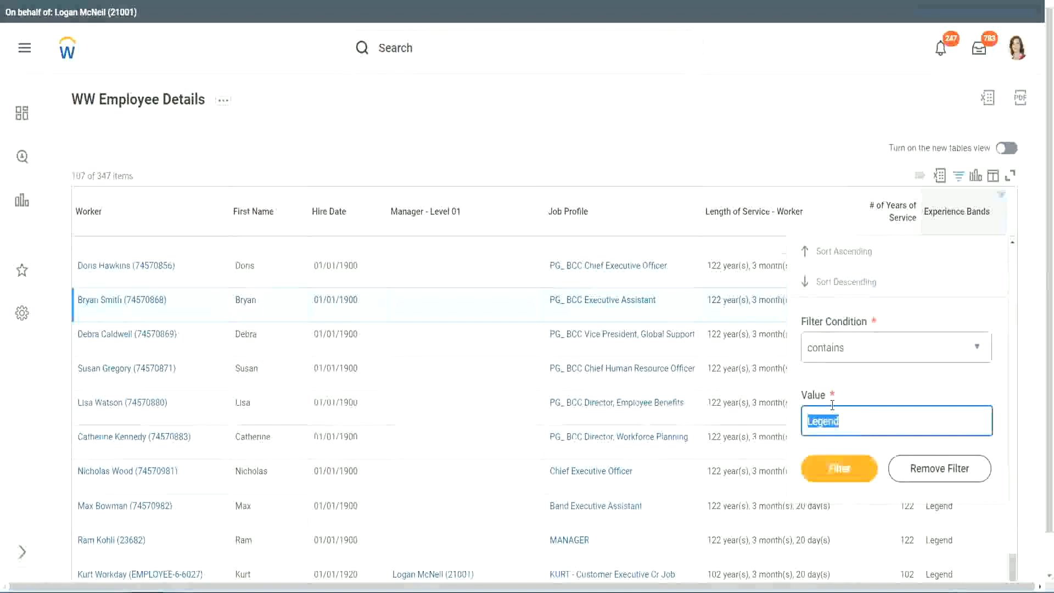
pyautogui.write('Ex')
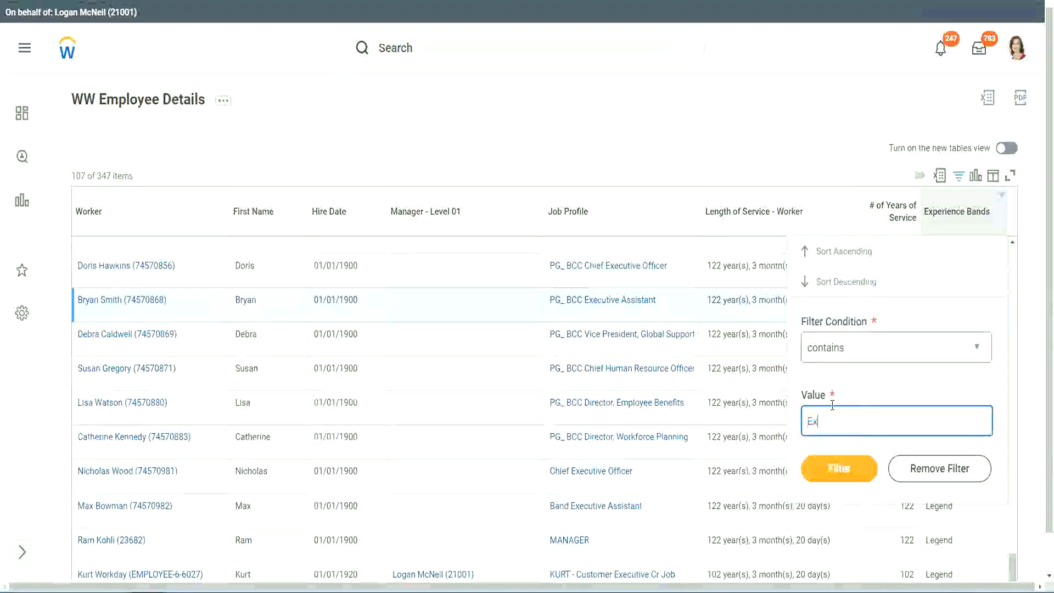
pyautogui.write('per')
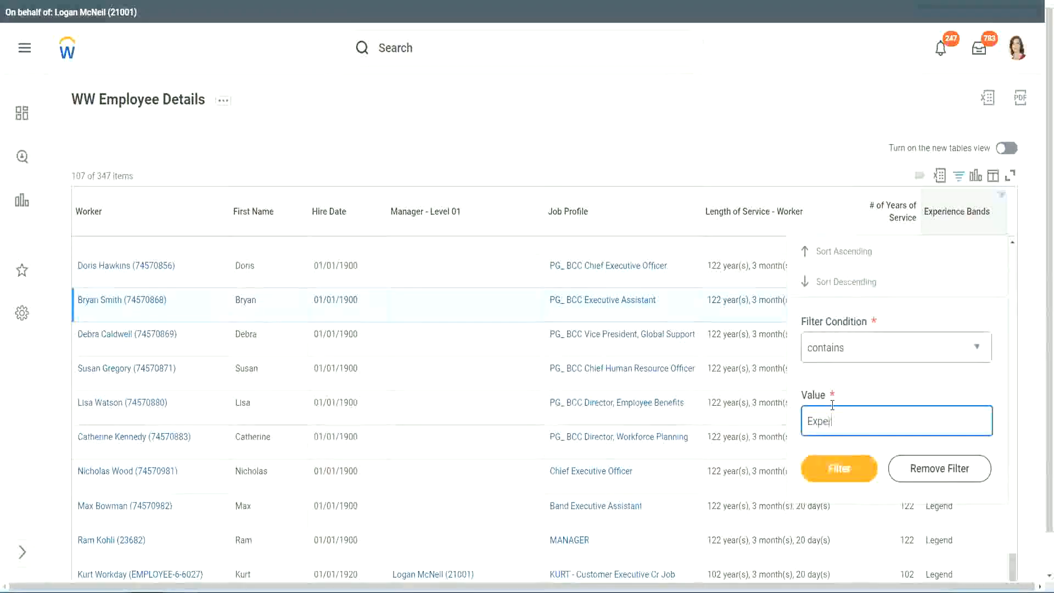
pyautogui.write('ienced')
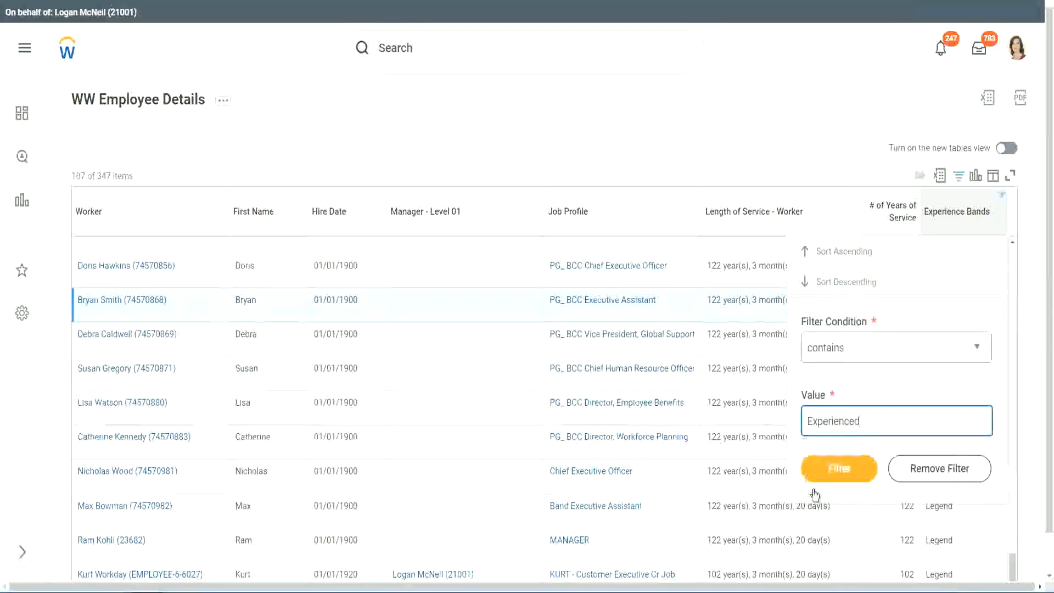
pyautogui.click(846, 467)
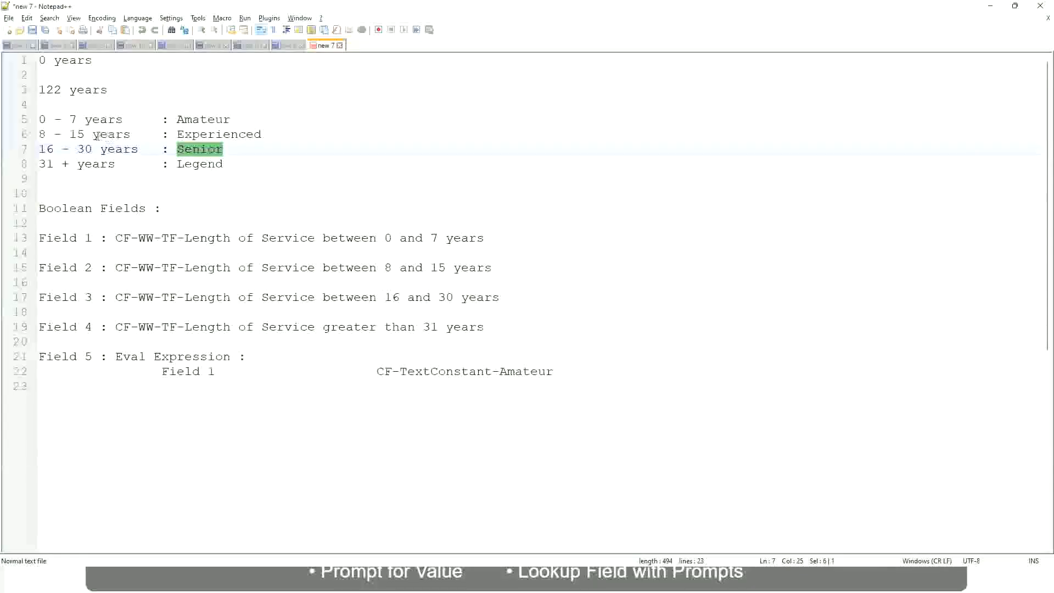
pyautogui.click(58, 135)
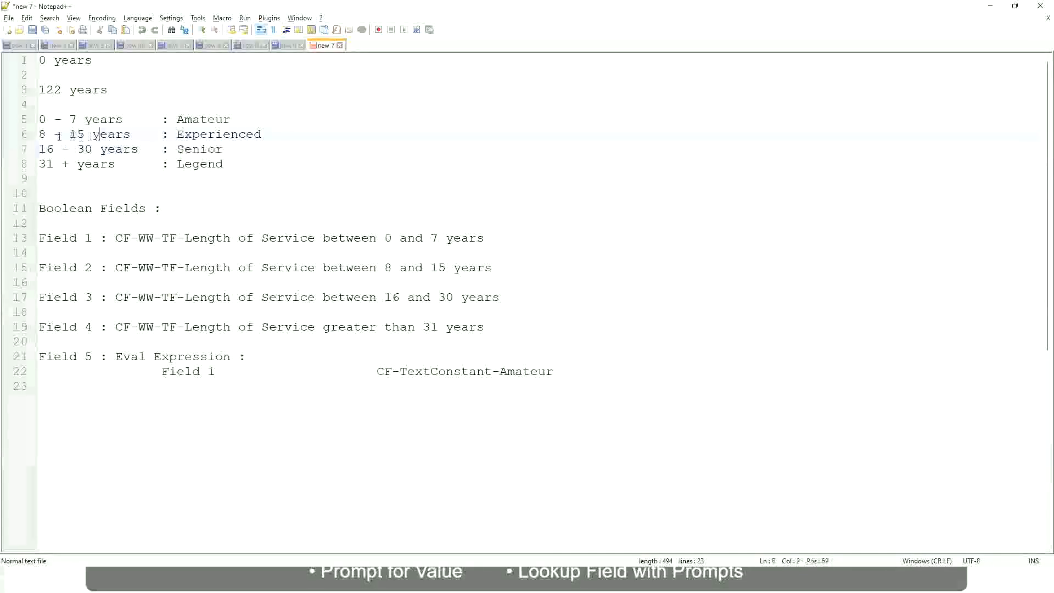
pyautogui.moveTo(48, 135); pyautogui.dragTo(83, 135)
pyautogui.click(87, 135)
pyautogui.click(122, 134)
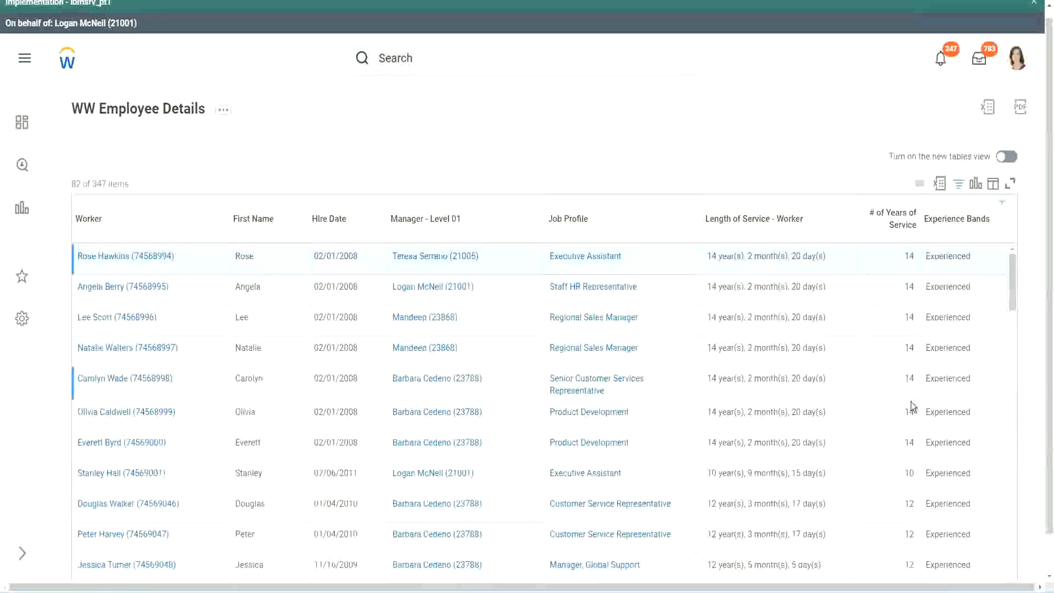
pyautogui.scroll(-2, 911, 404)
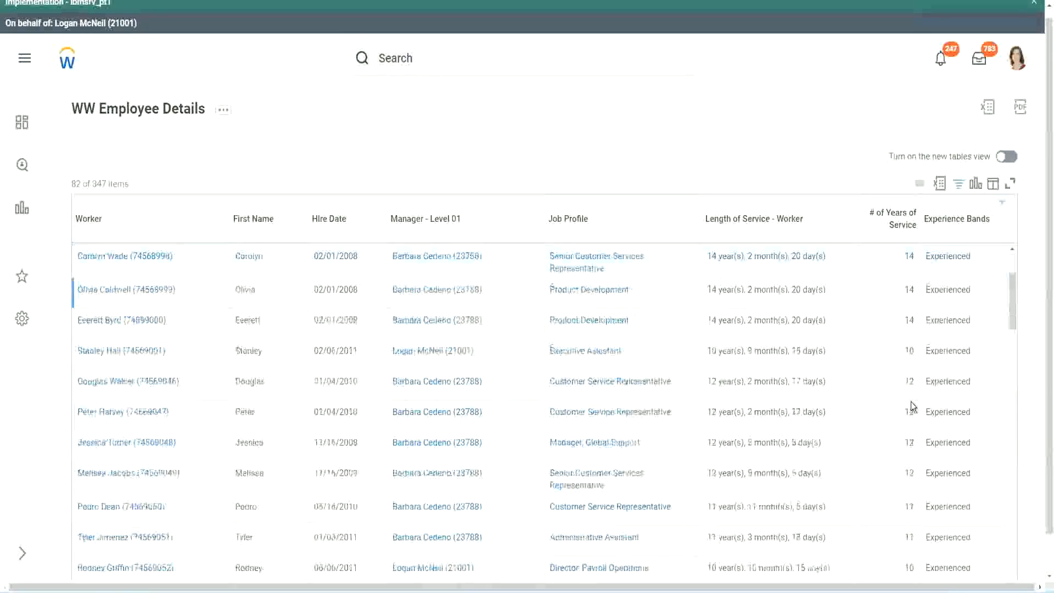
pyautogui.doubleClick(908, 289)
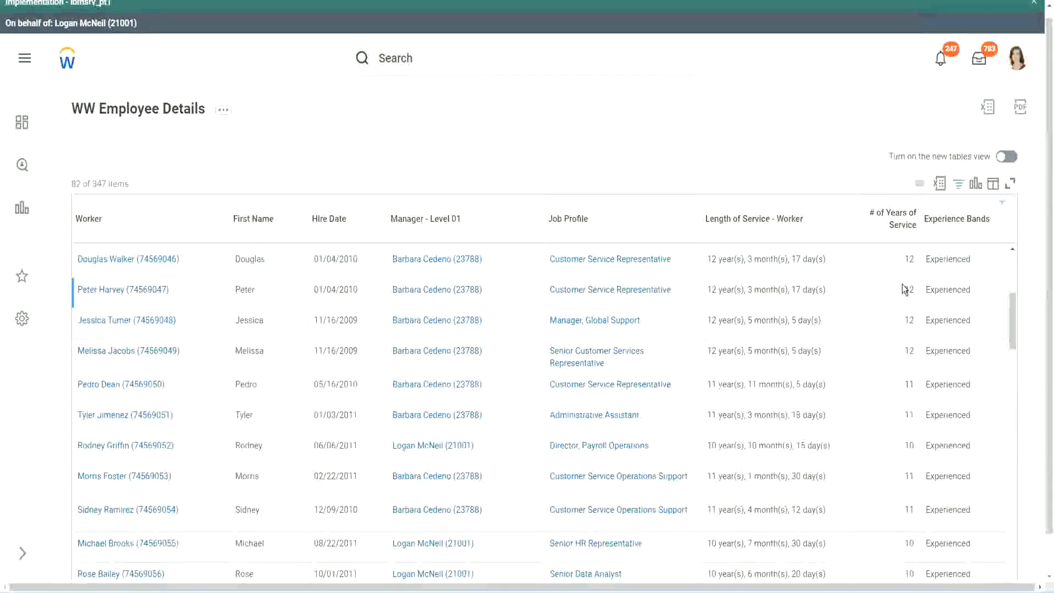
pyautogui.doubleClick(931, 289)
pyautogui.scroll(-2, 900, 440)
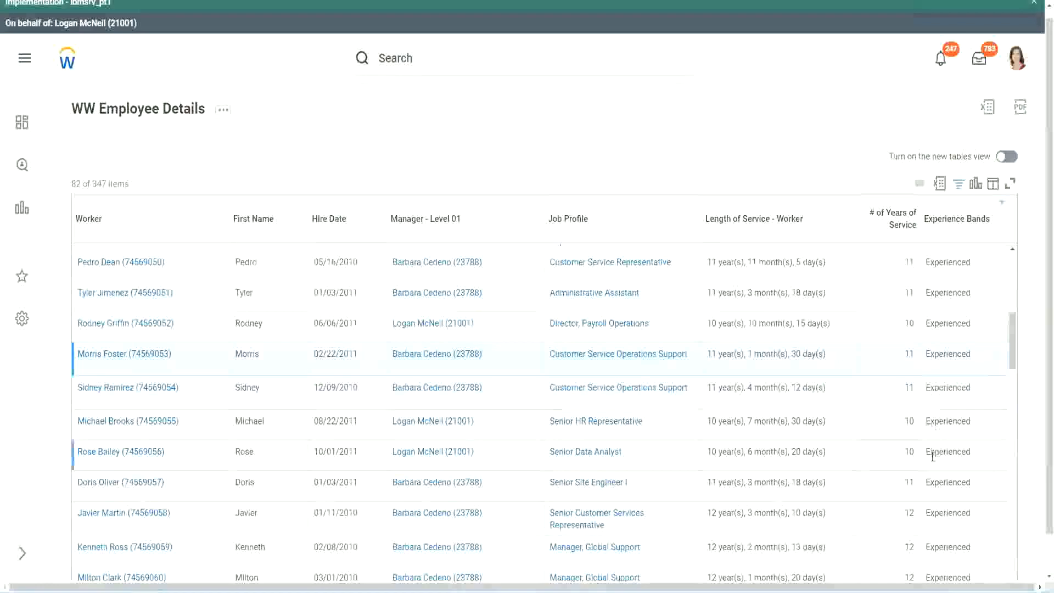
pyautogui.scroll(-5, 932, 455)
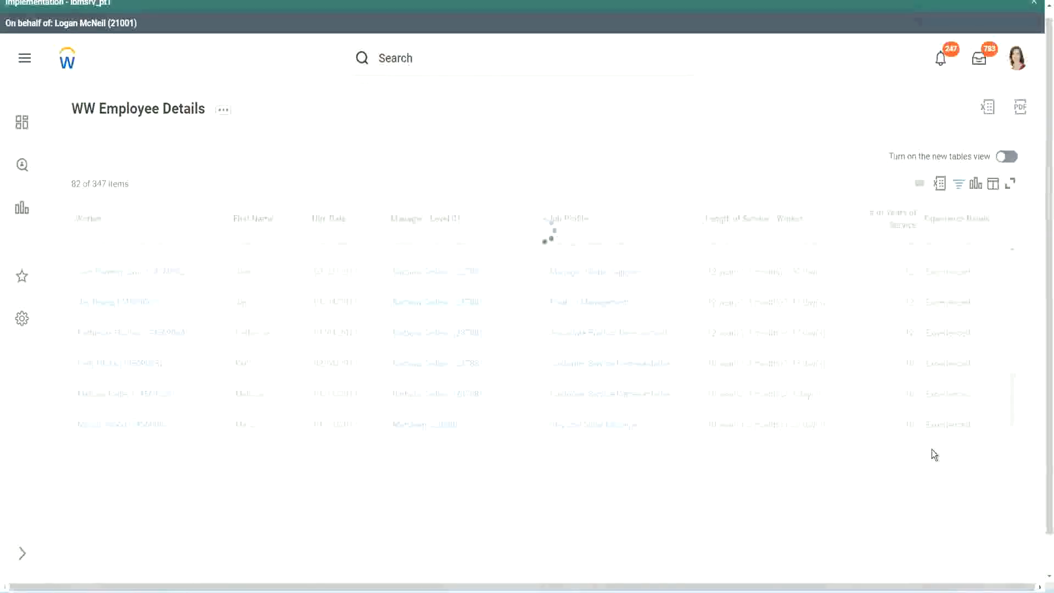